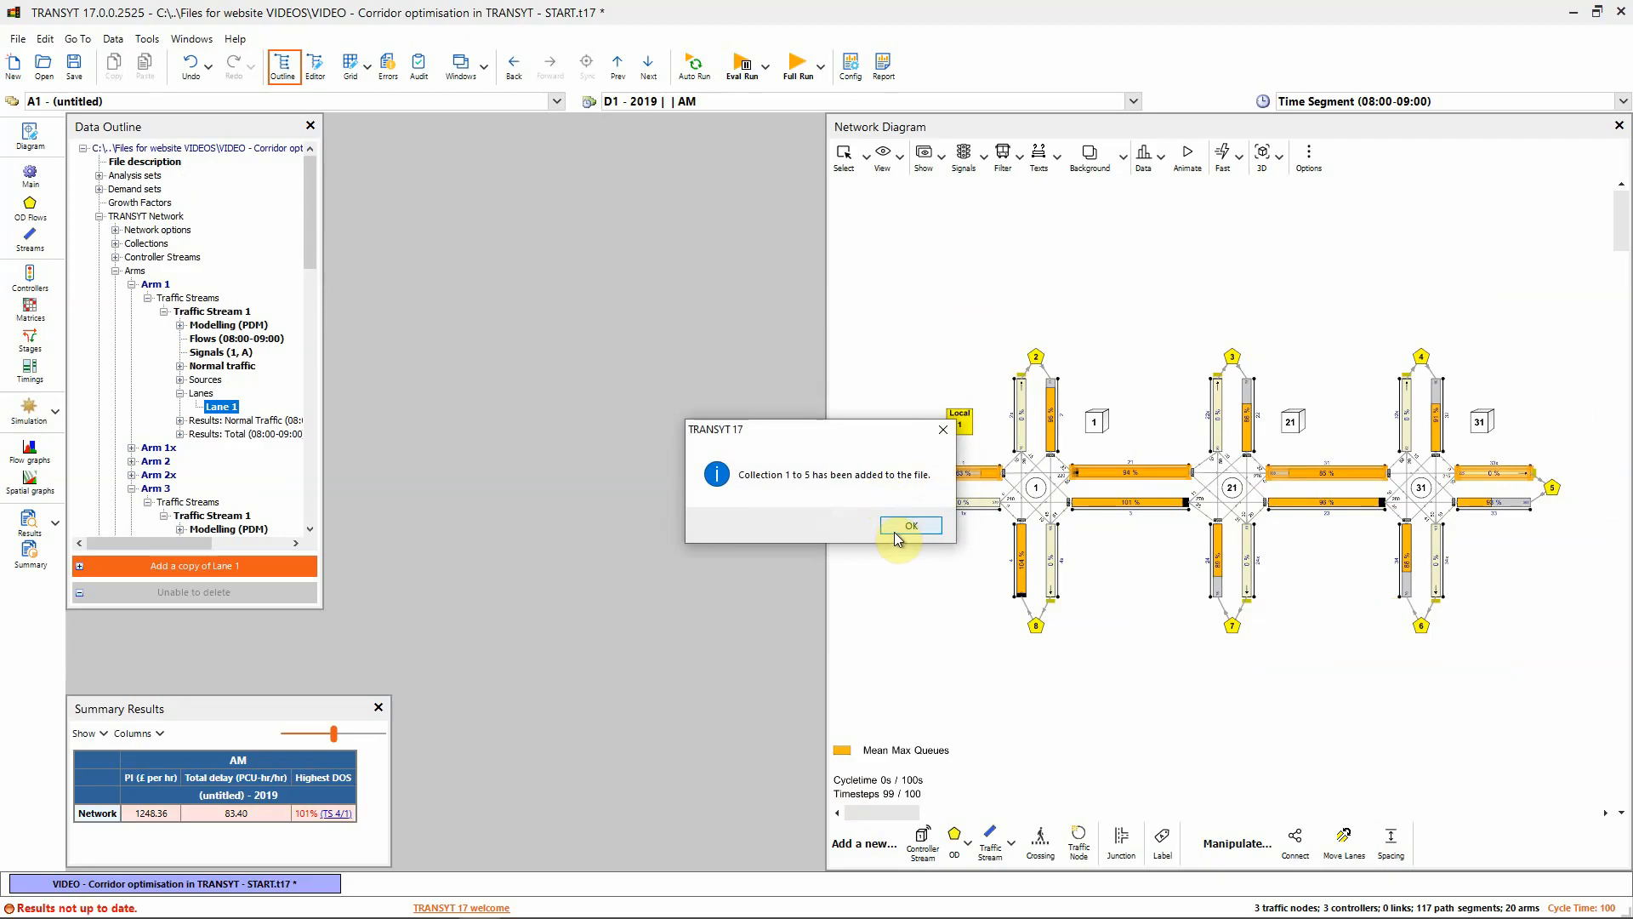
# Open Collection 1 to 5's Results (08:00-09:00) page, whose values are still zero
pyautogui.click(895, 529)
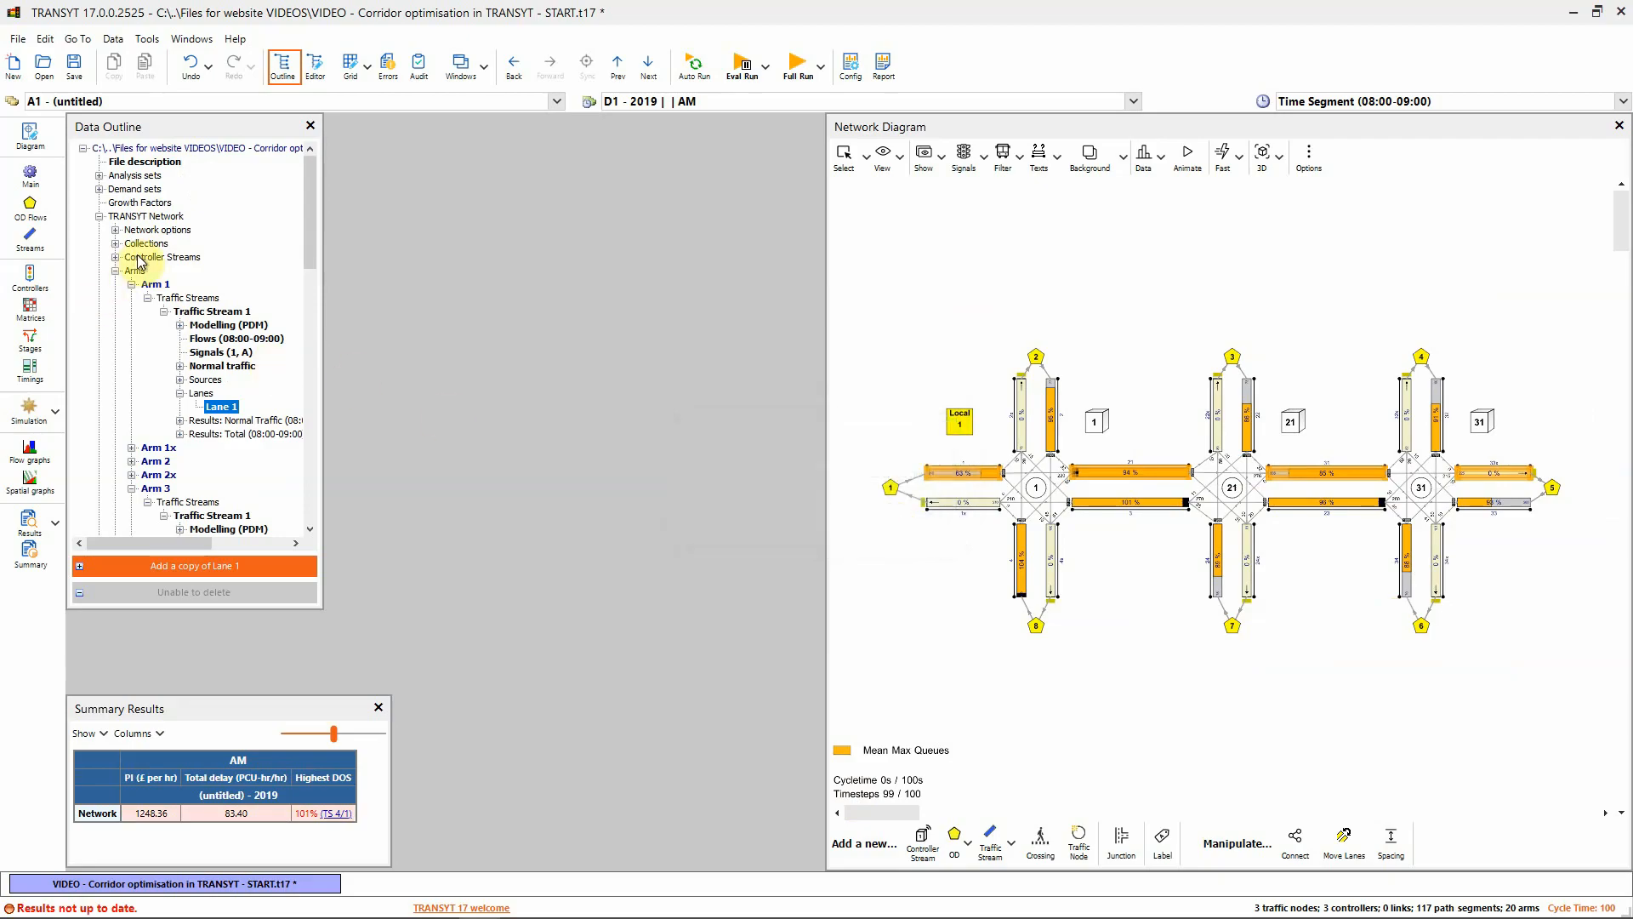
pyautogui.click(114, 244)
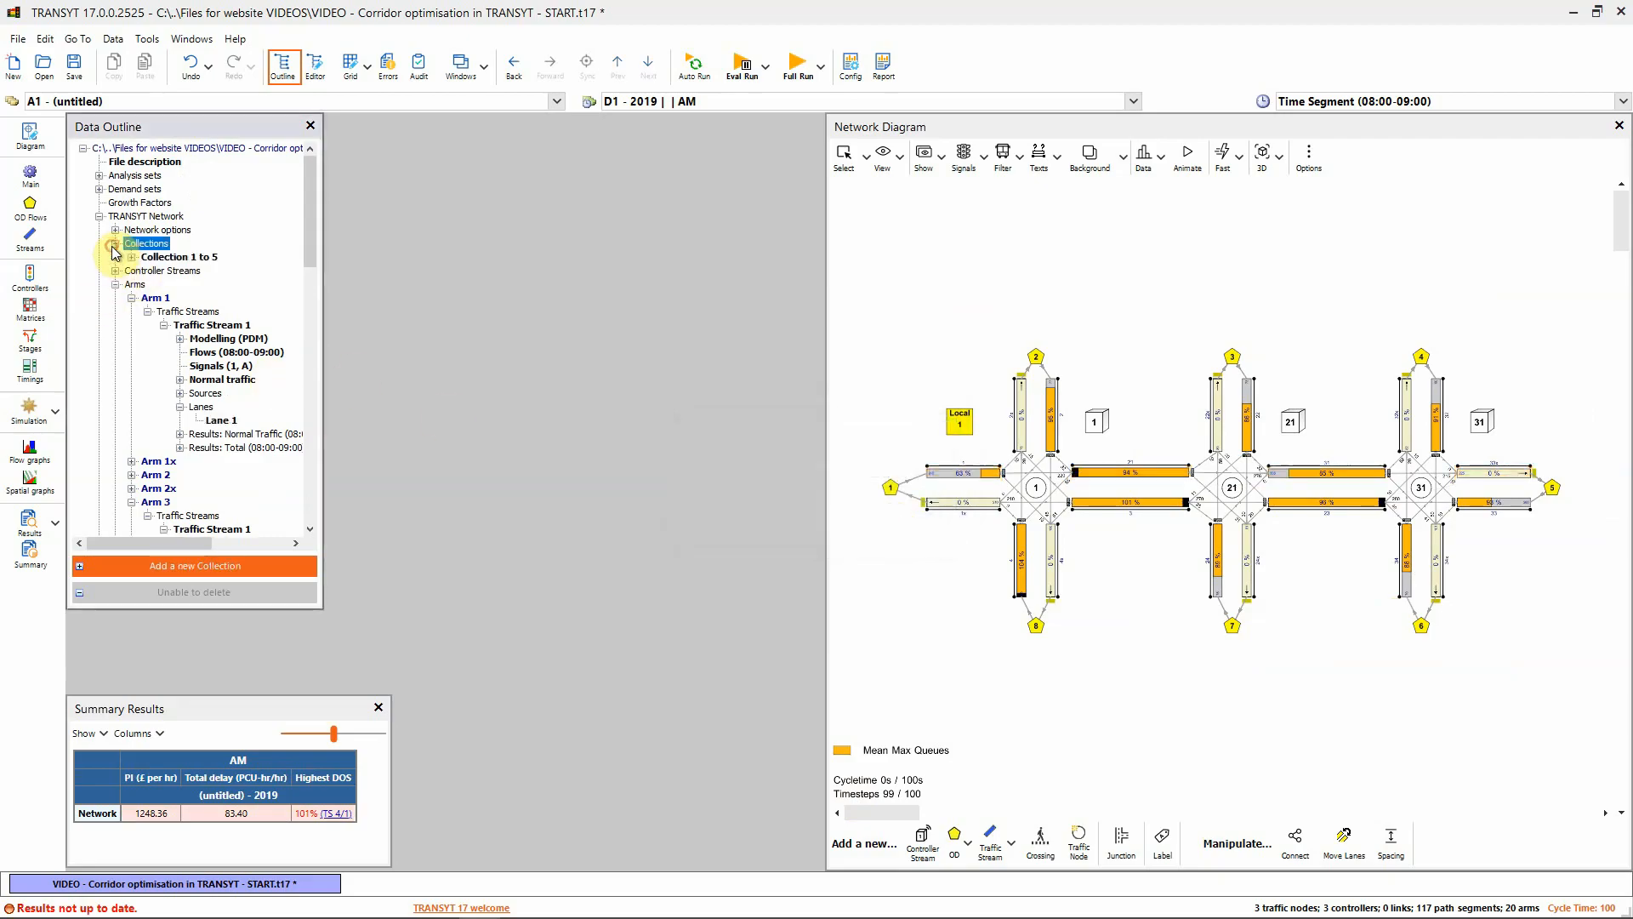
pyautogui.doubleClick(166, 257)
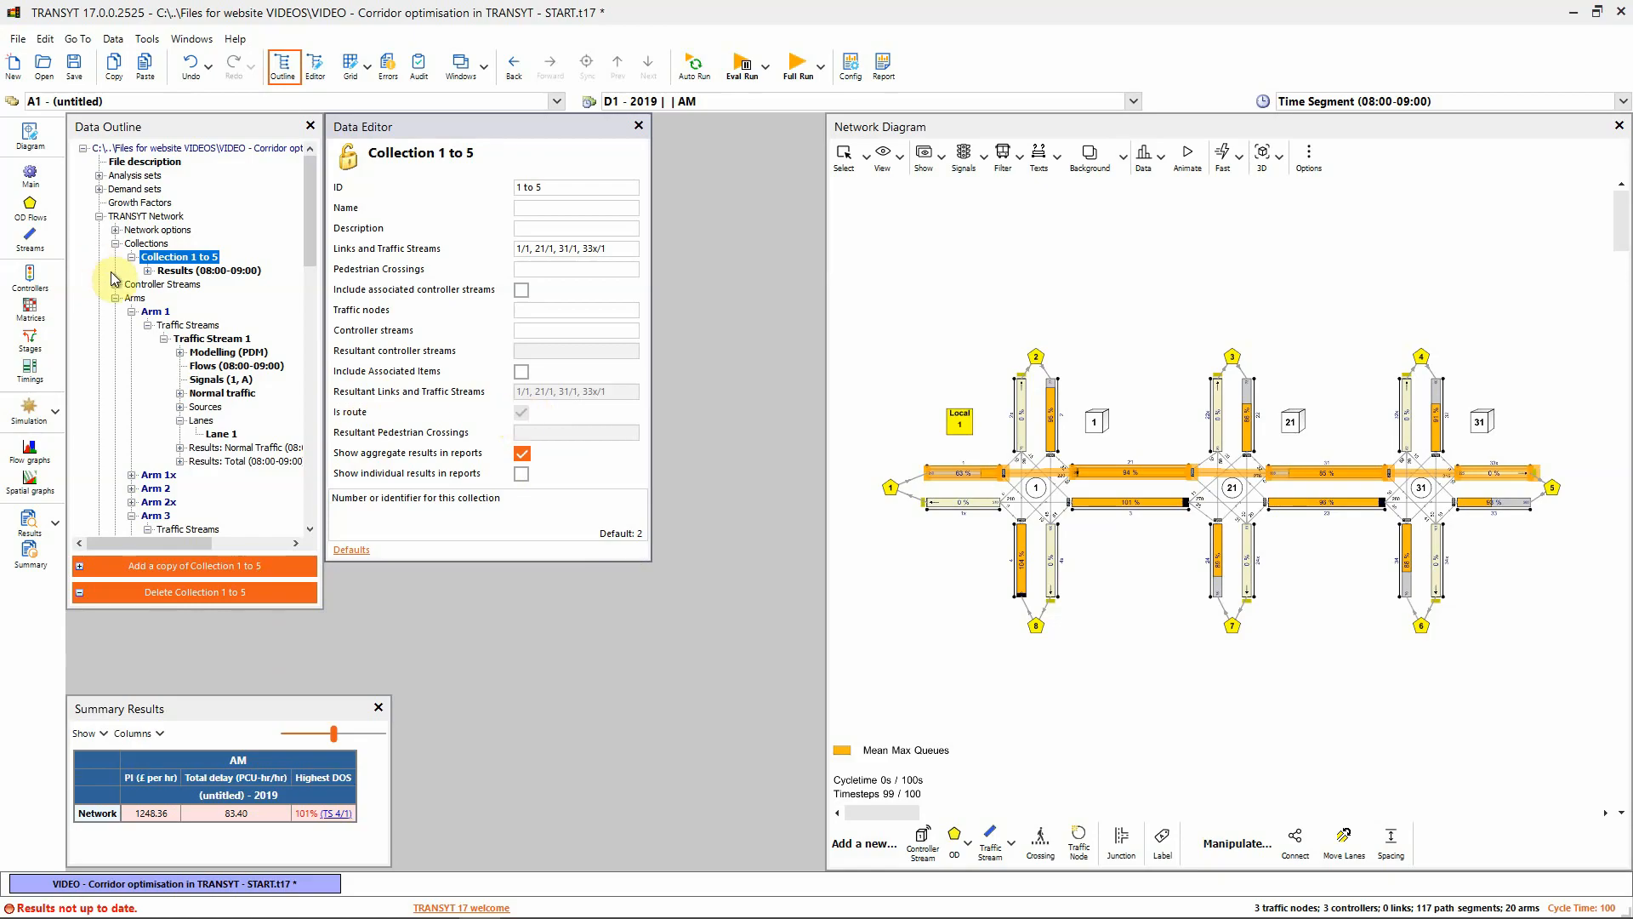
pyautogui.click(148, 271)
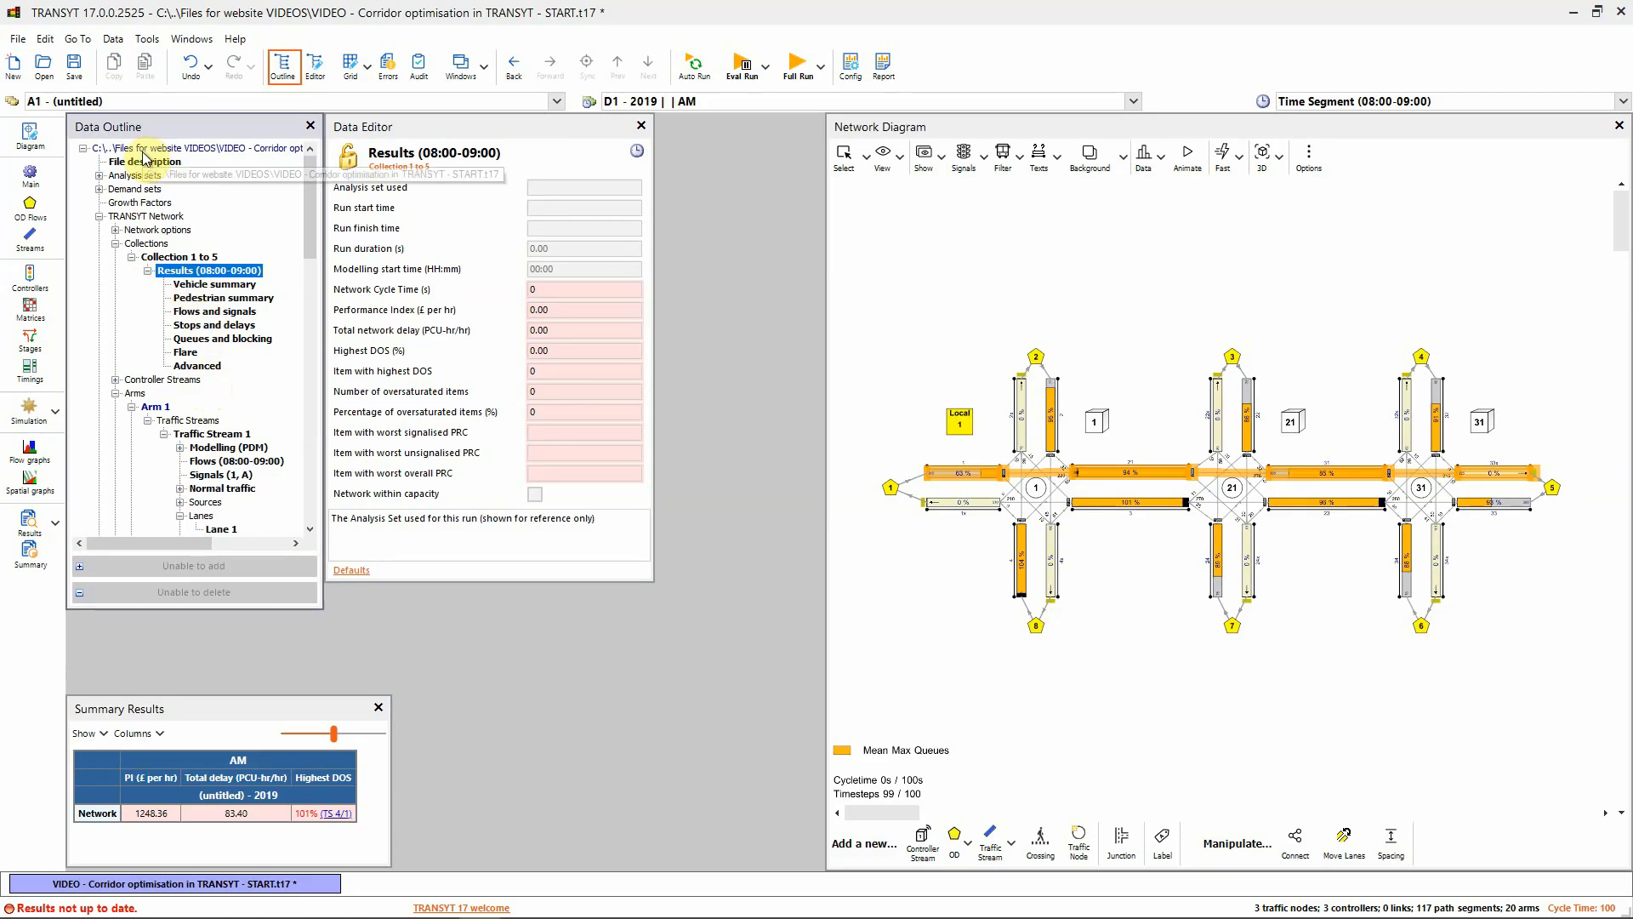
# Enable 'Display journey time results' in the Model and Result options and close that editor
pyautogui.click(111, 40)
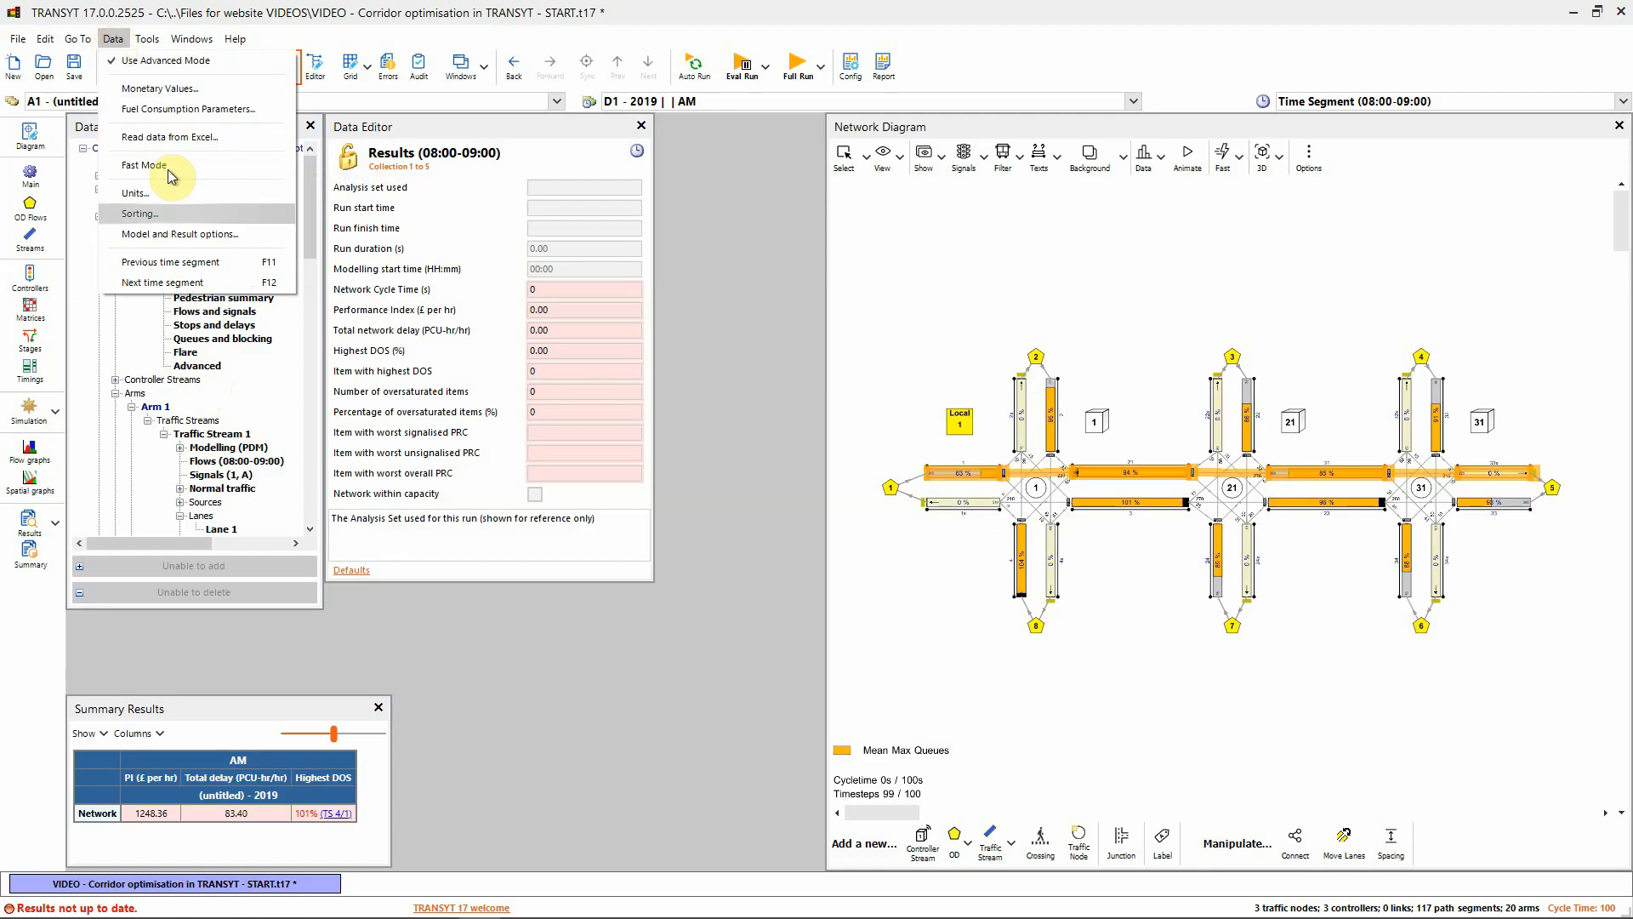
pyautogui.click(179, 243)
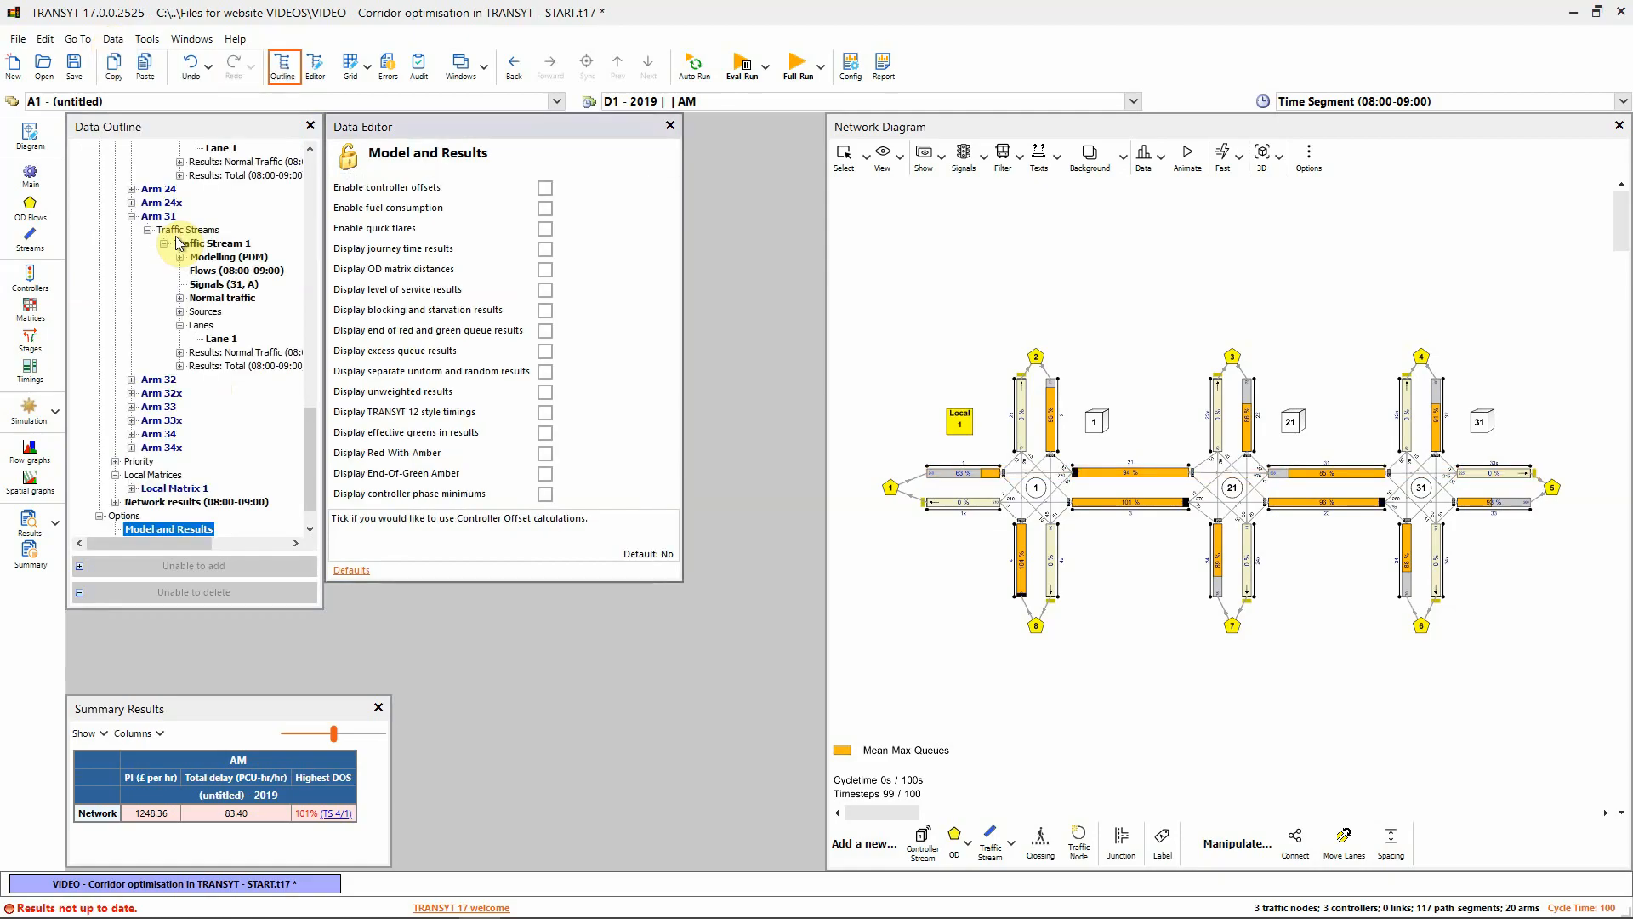
pyautogui.click(543, 249)
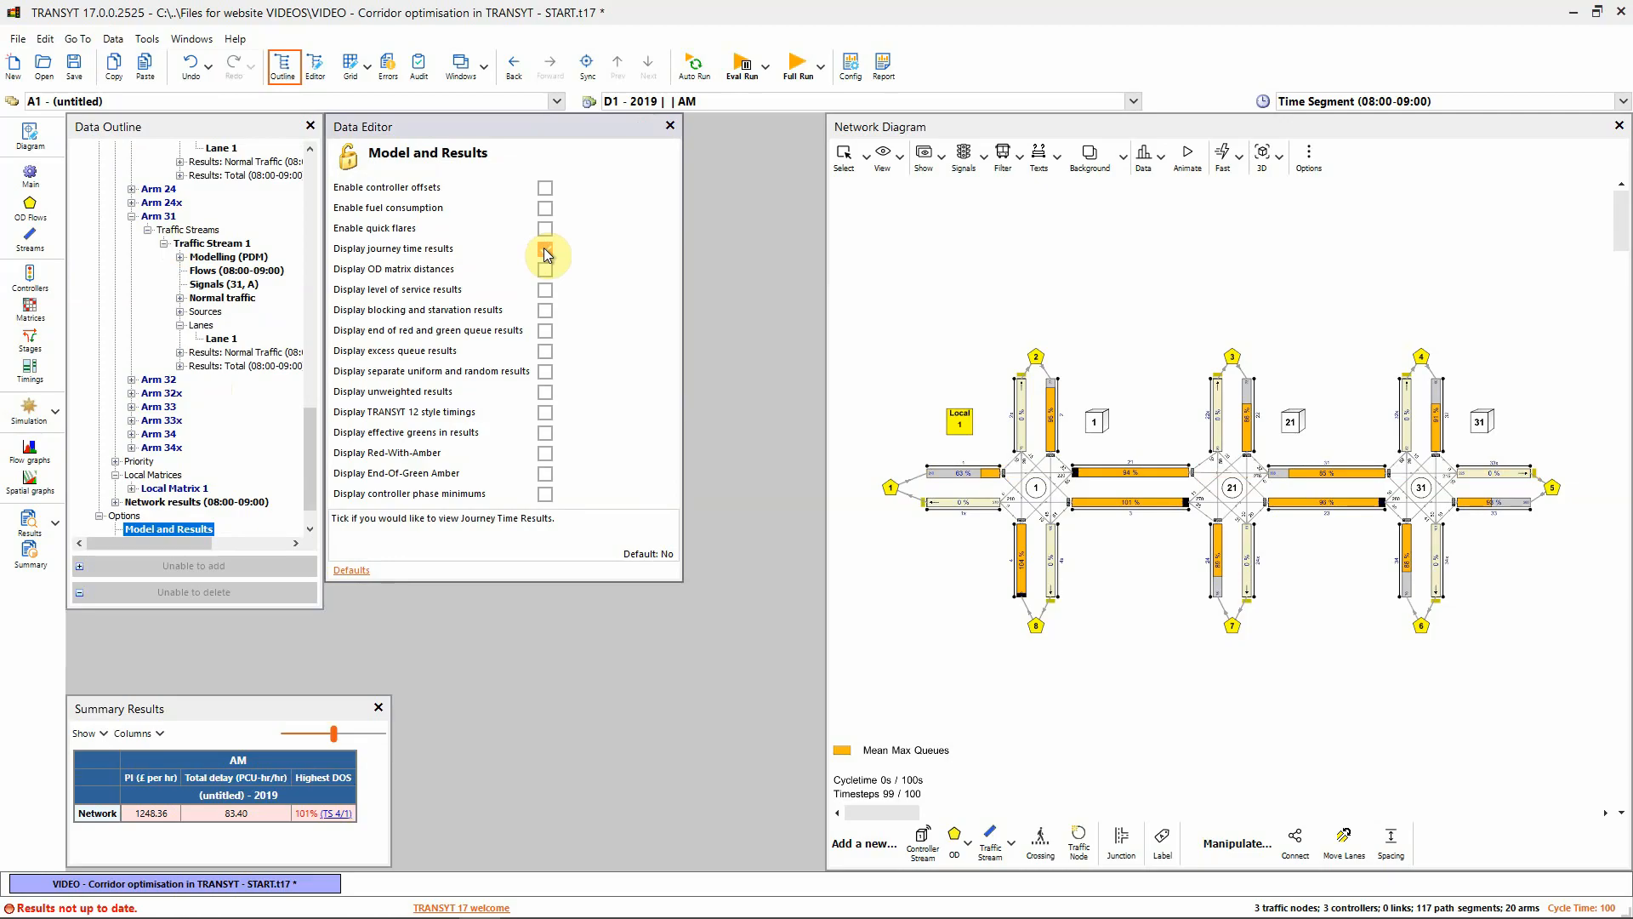
pyautogui.click(544, 248)
pyautogui.click(670, 126)
pyautogui.scroll(10, 198, 335)
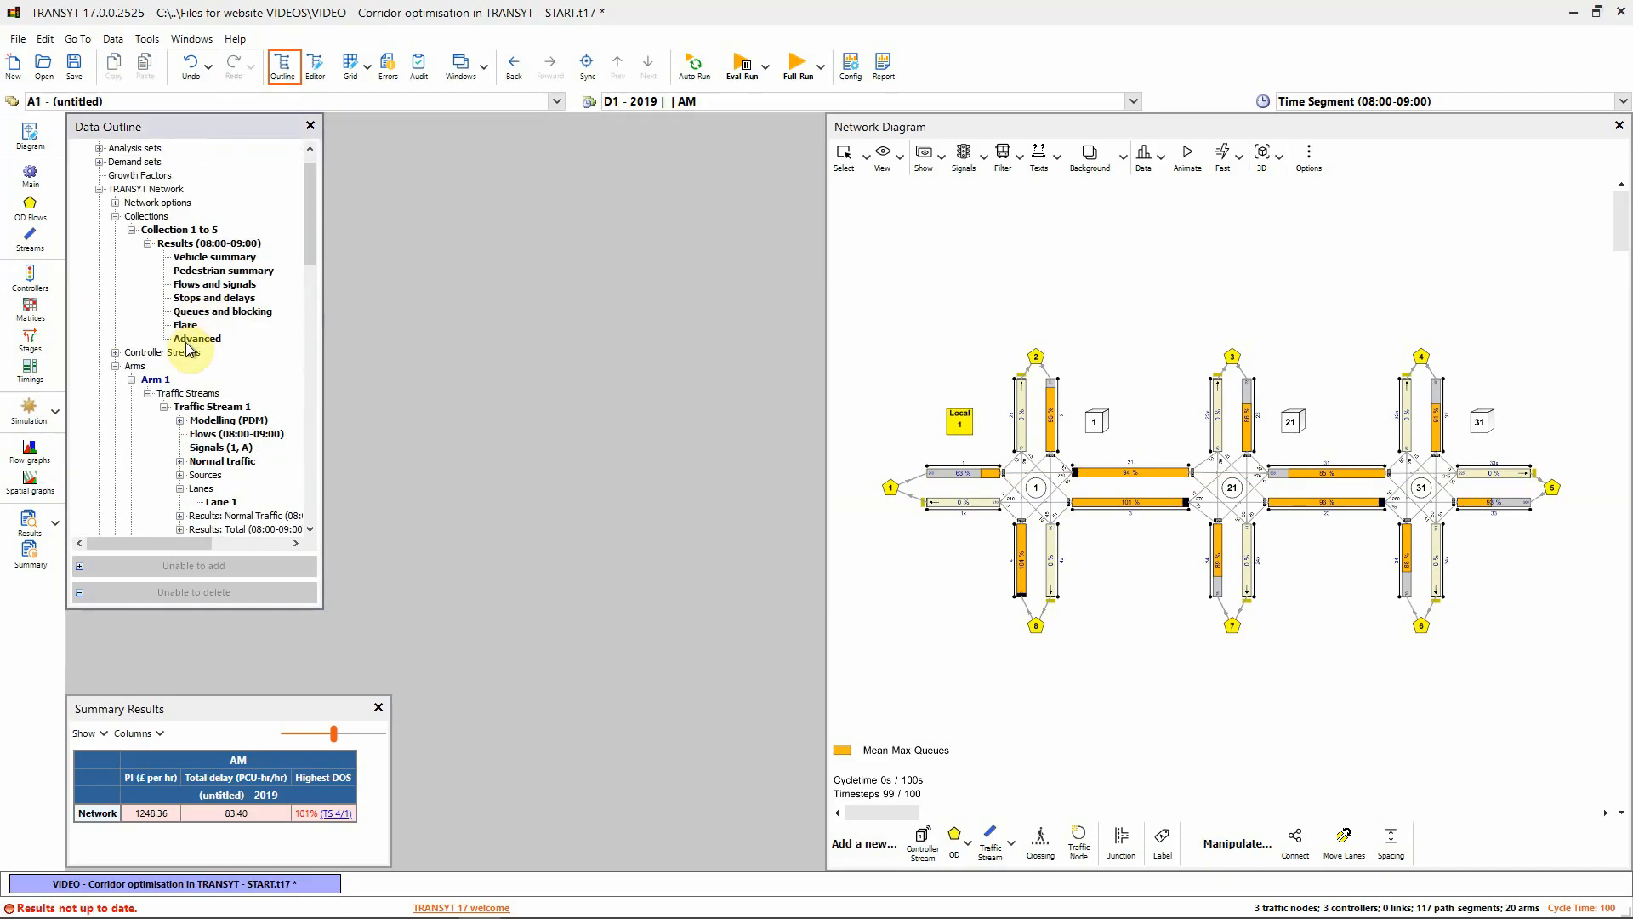
# Open the Journey times results for Collection 1 to 5's 08:00-09:00 period
pyautogui.click(150, 245)
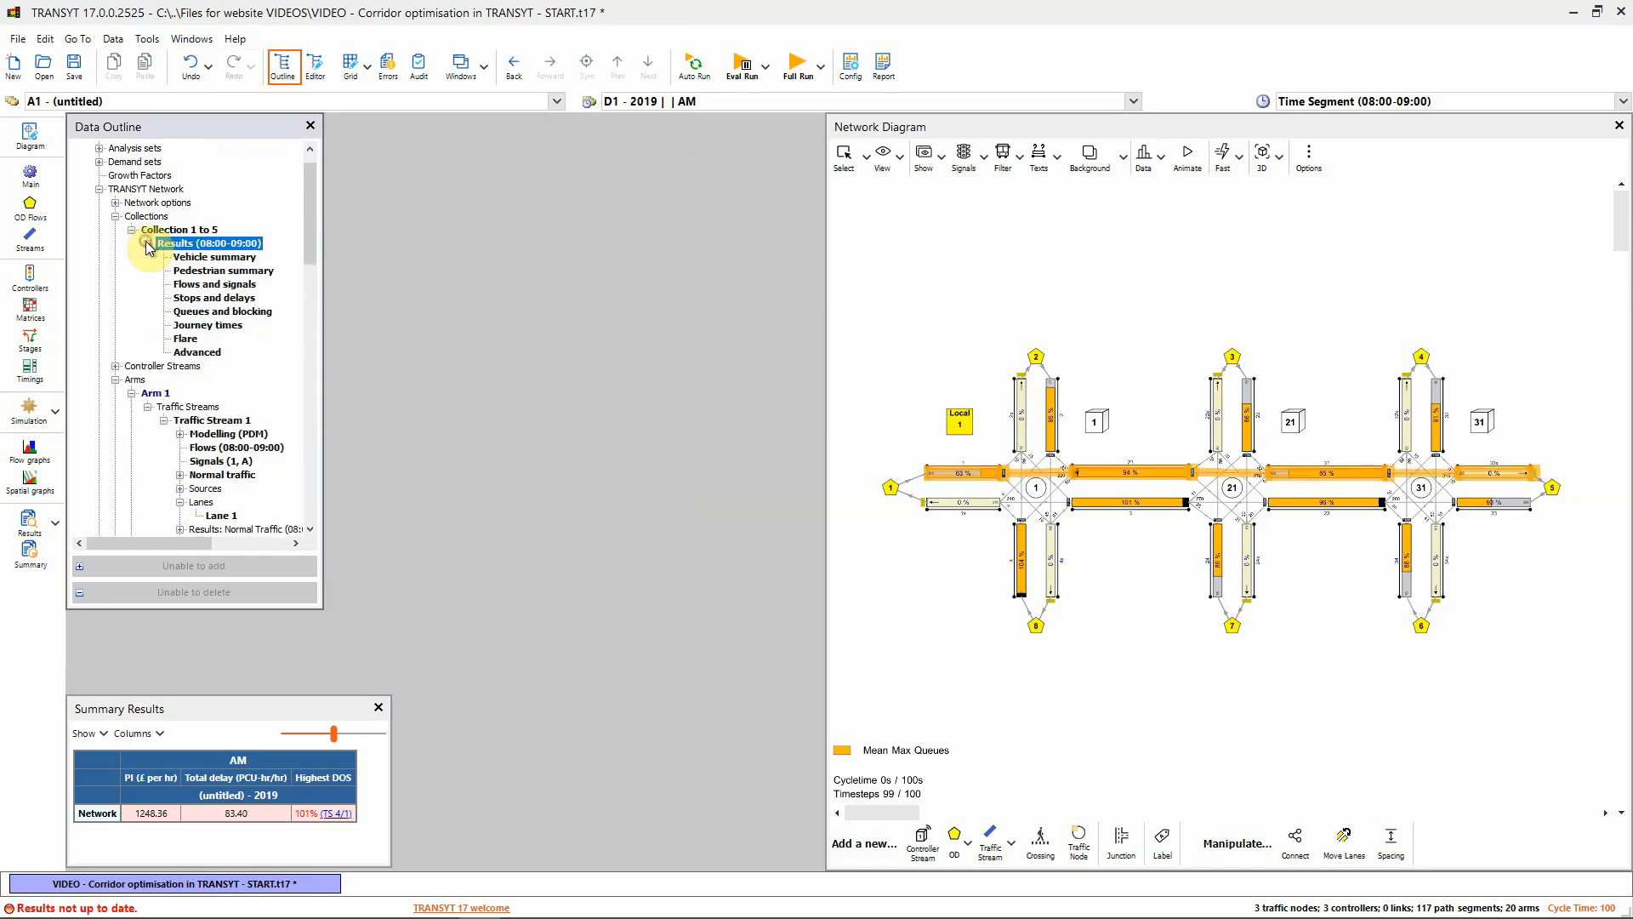
pyautogui.click(197, 327)
pyautogui.doubleClick(196, 327)
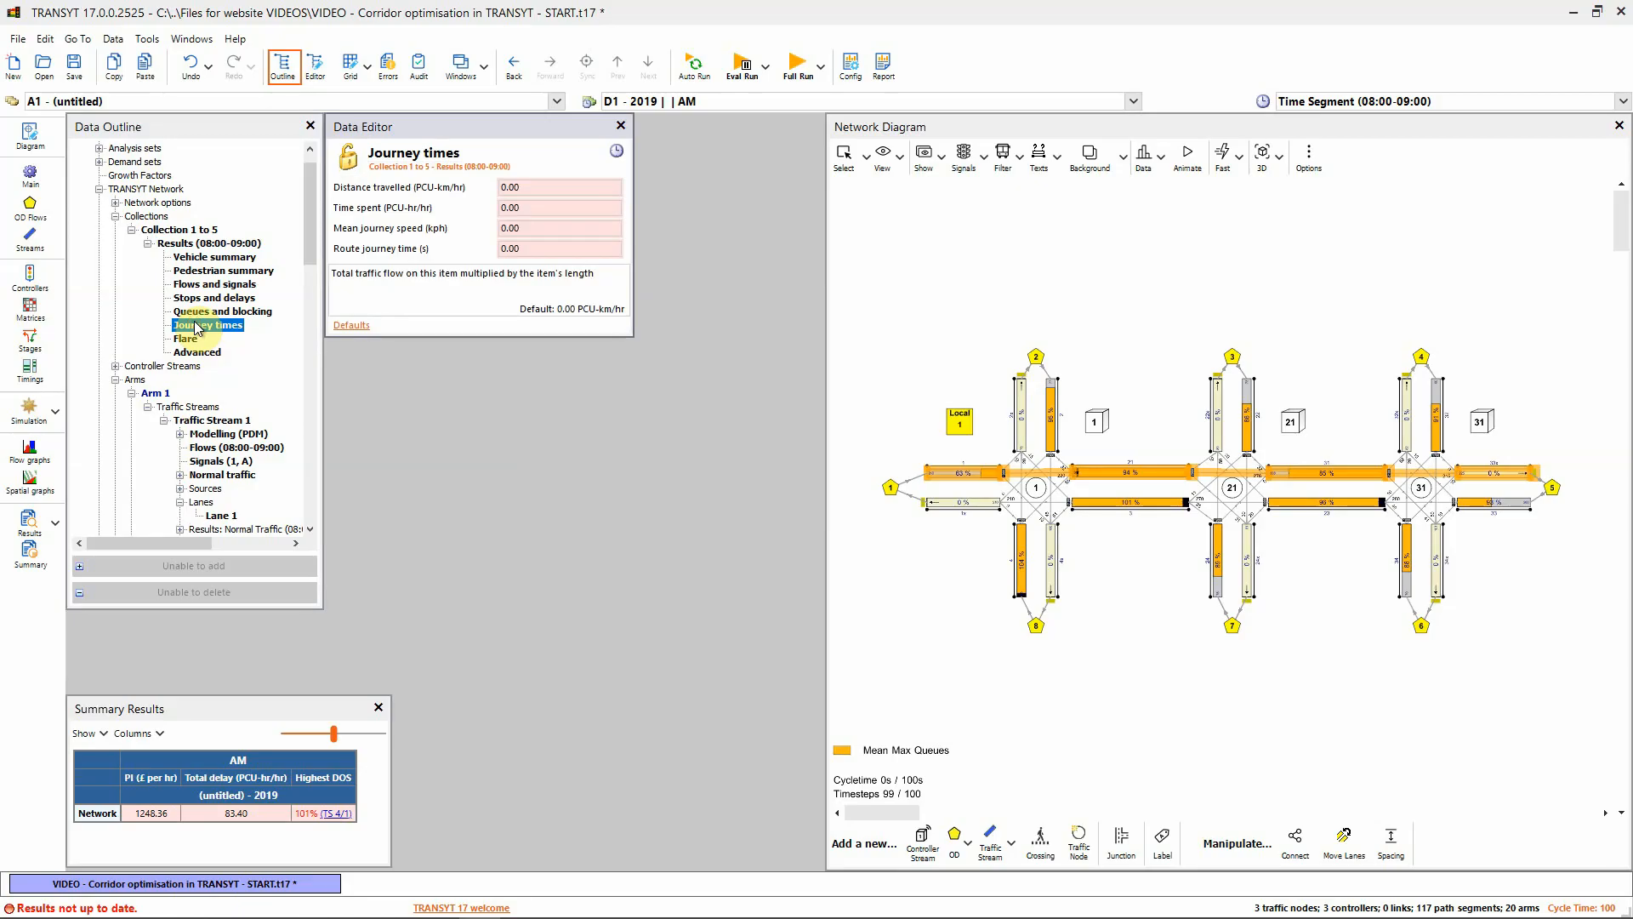
pyautogui.click(375, 253)
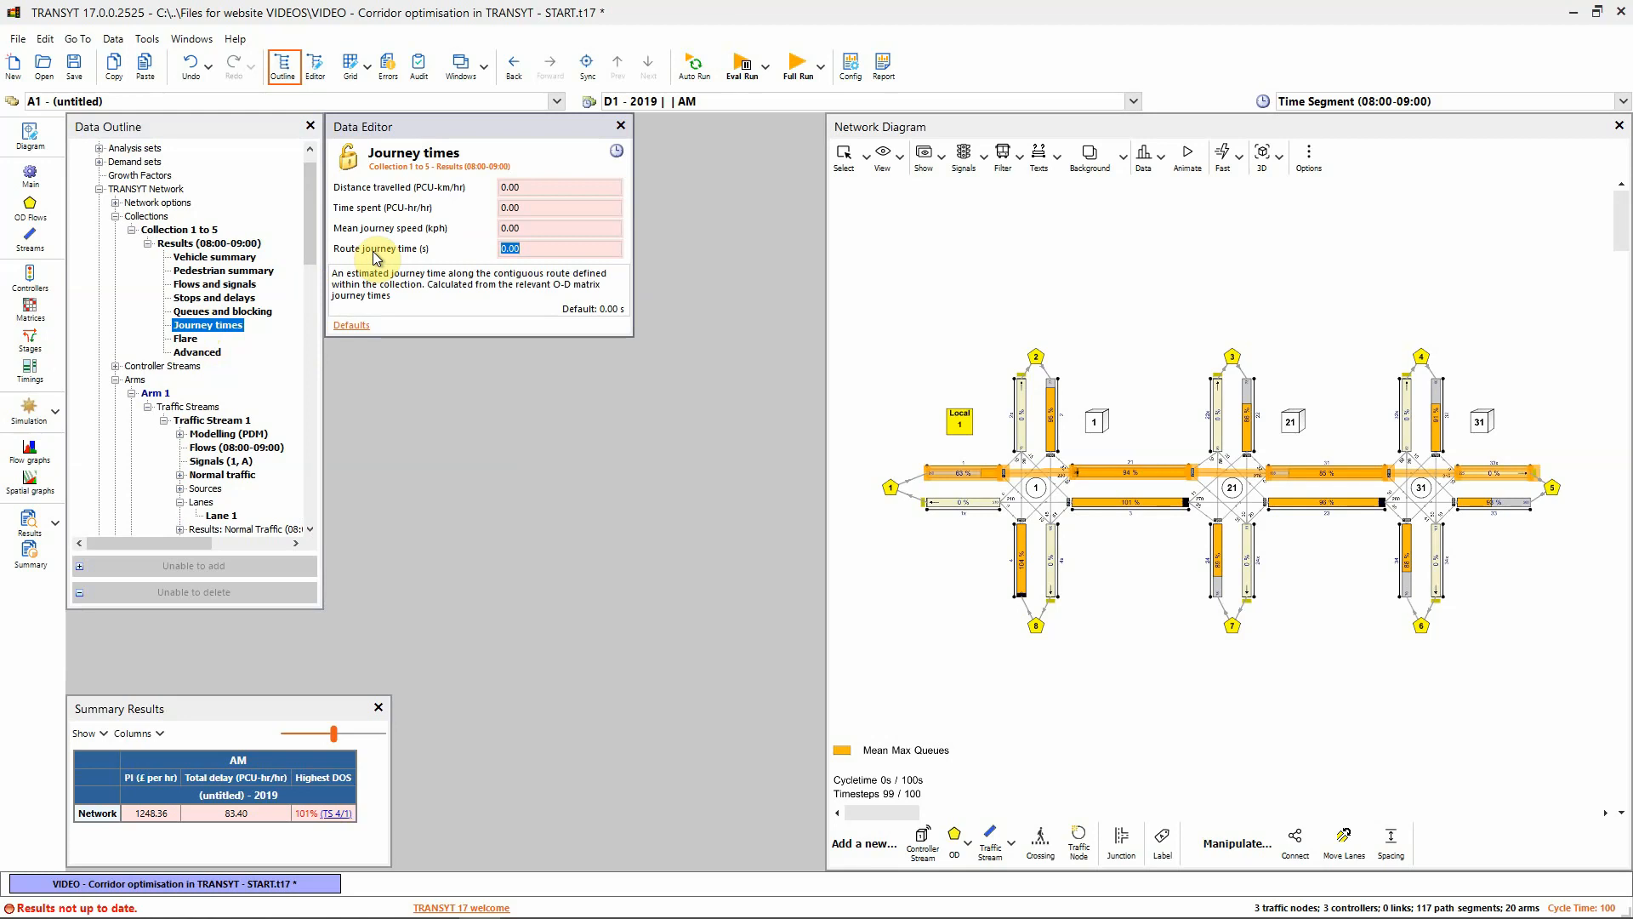
# Re-run the full network and freeze the Data Editor on the 189.36 s route journey time
pyautogui.click(798, 72)
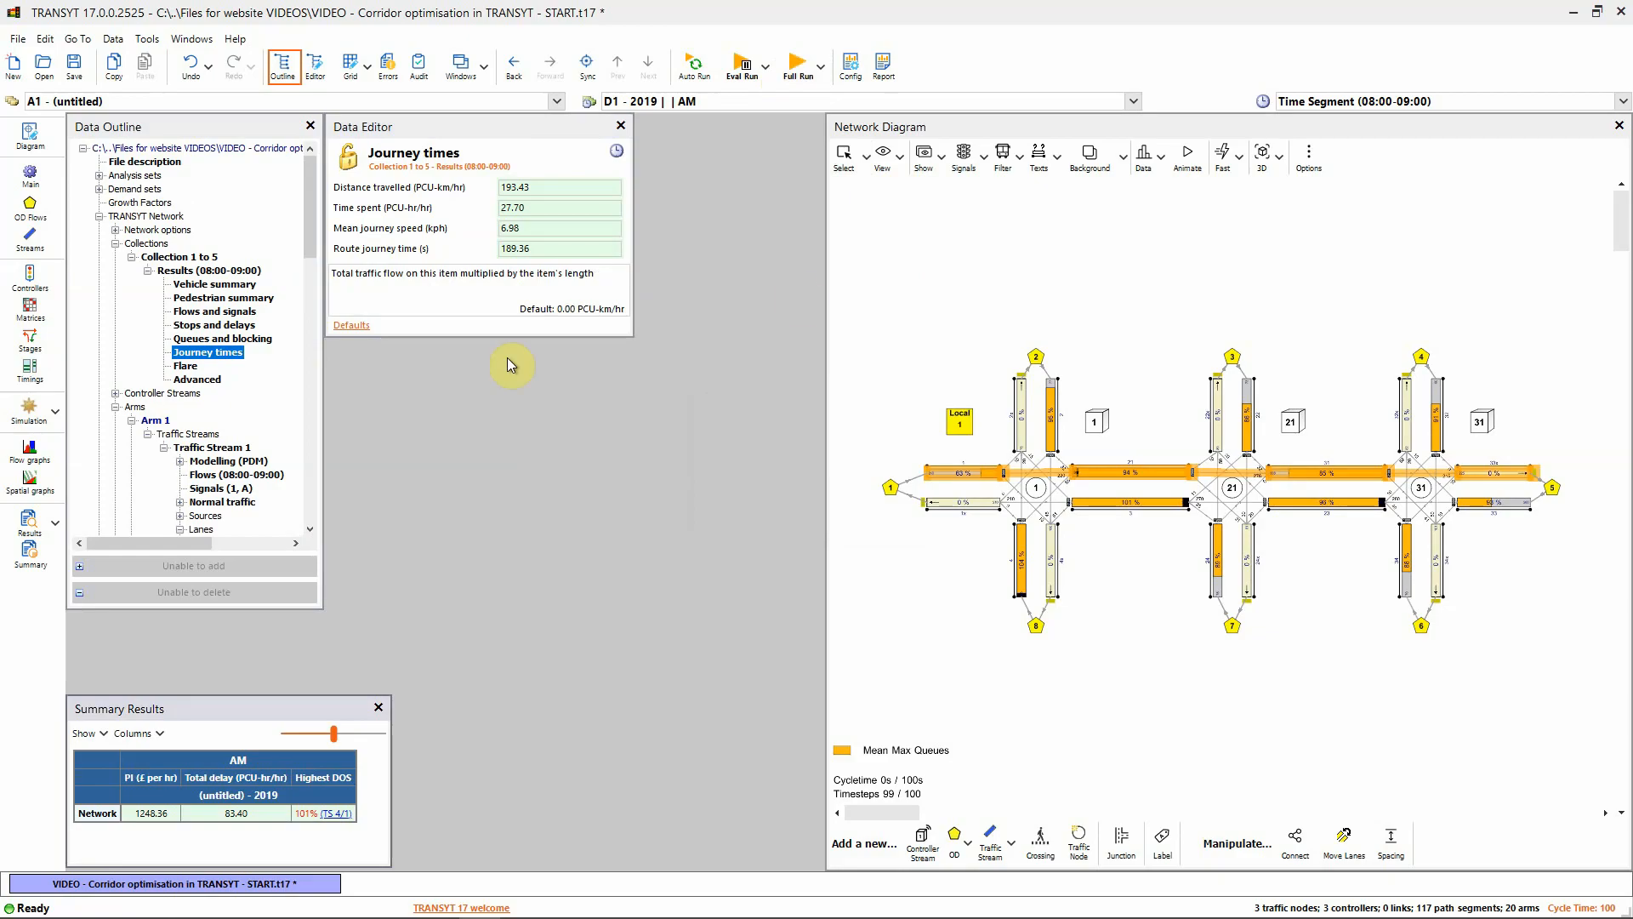
pyautogui.click(542, 248)
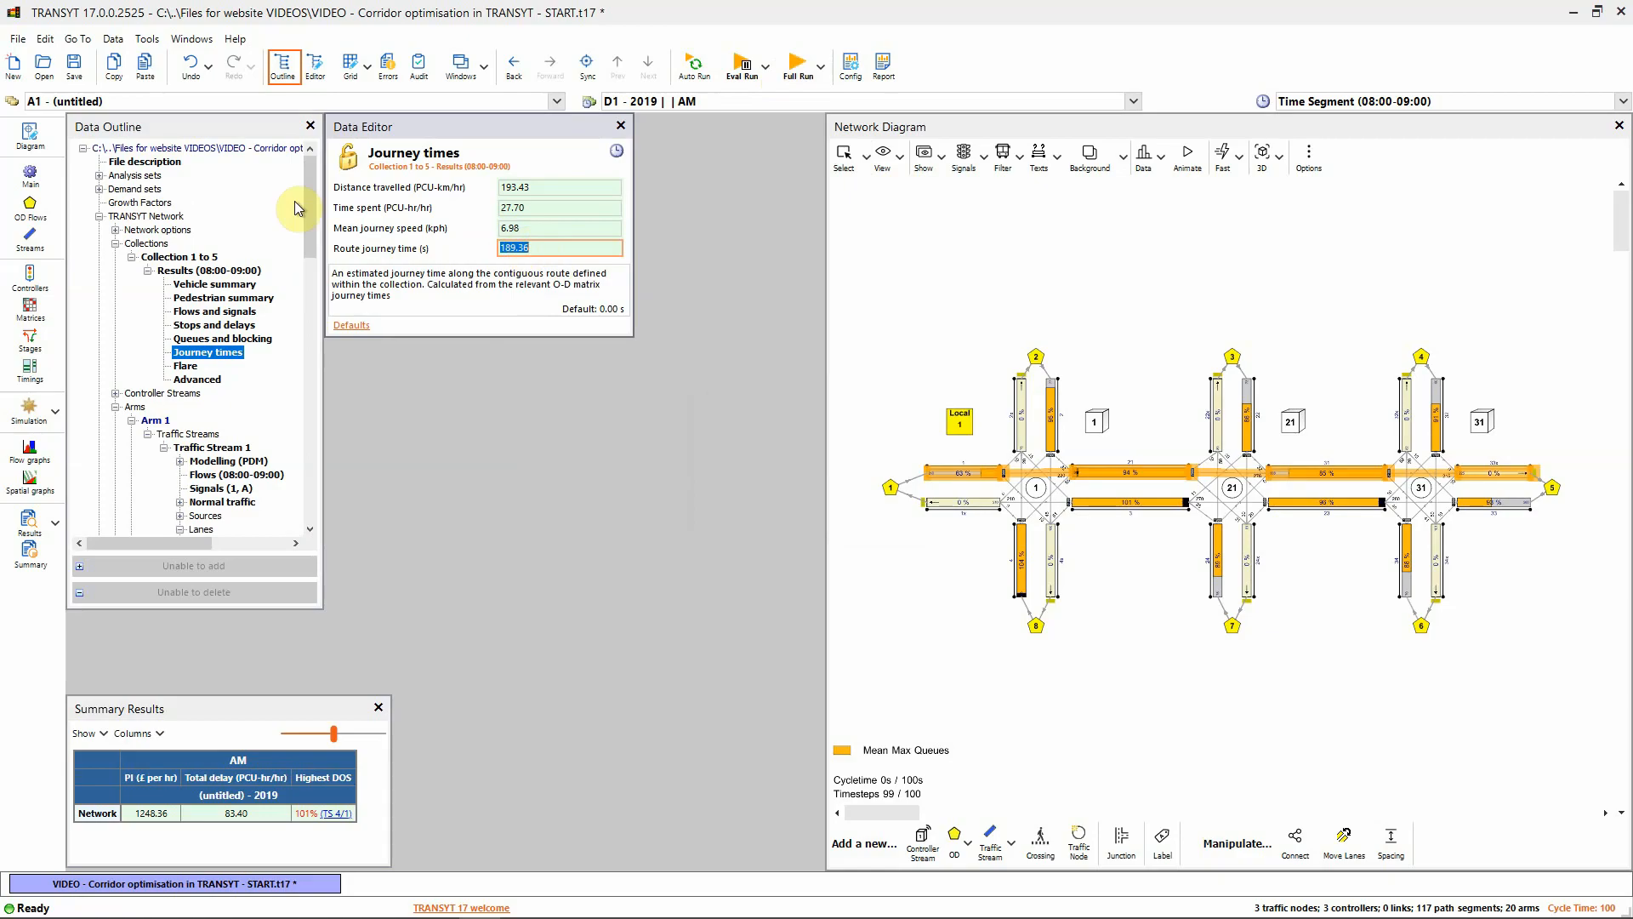
pyautogui.click(344, 169)
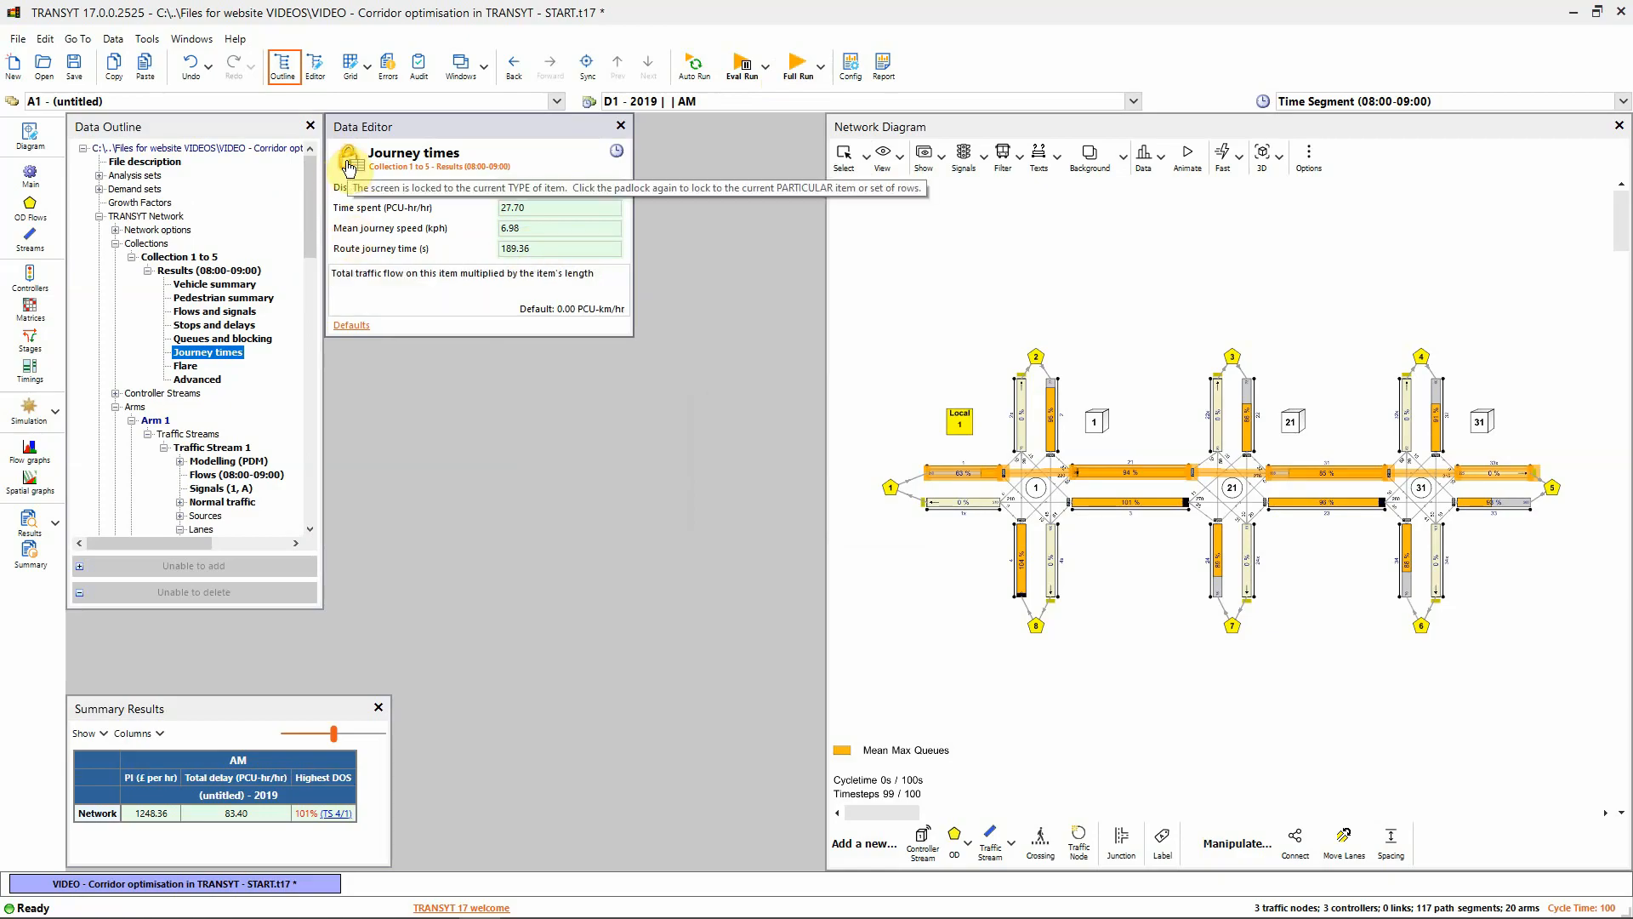
pyautogui.click(348, 168)
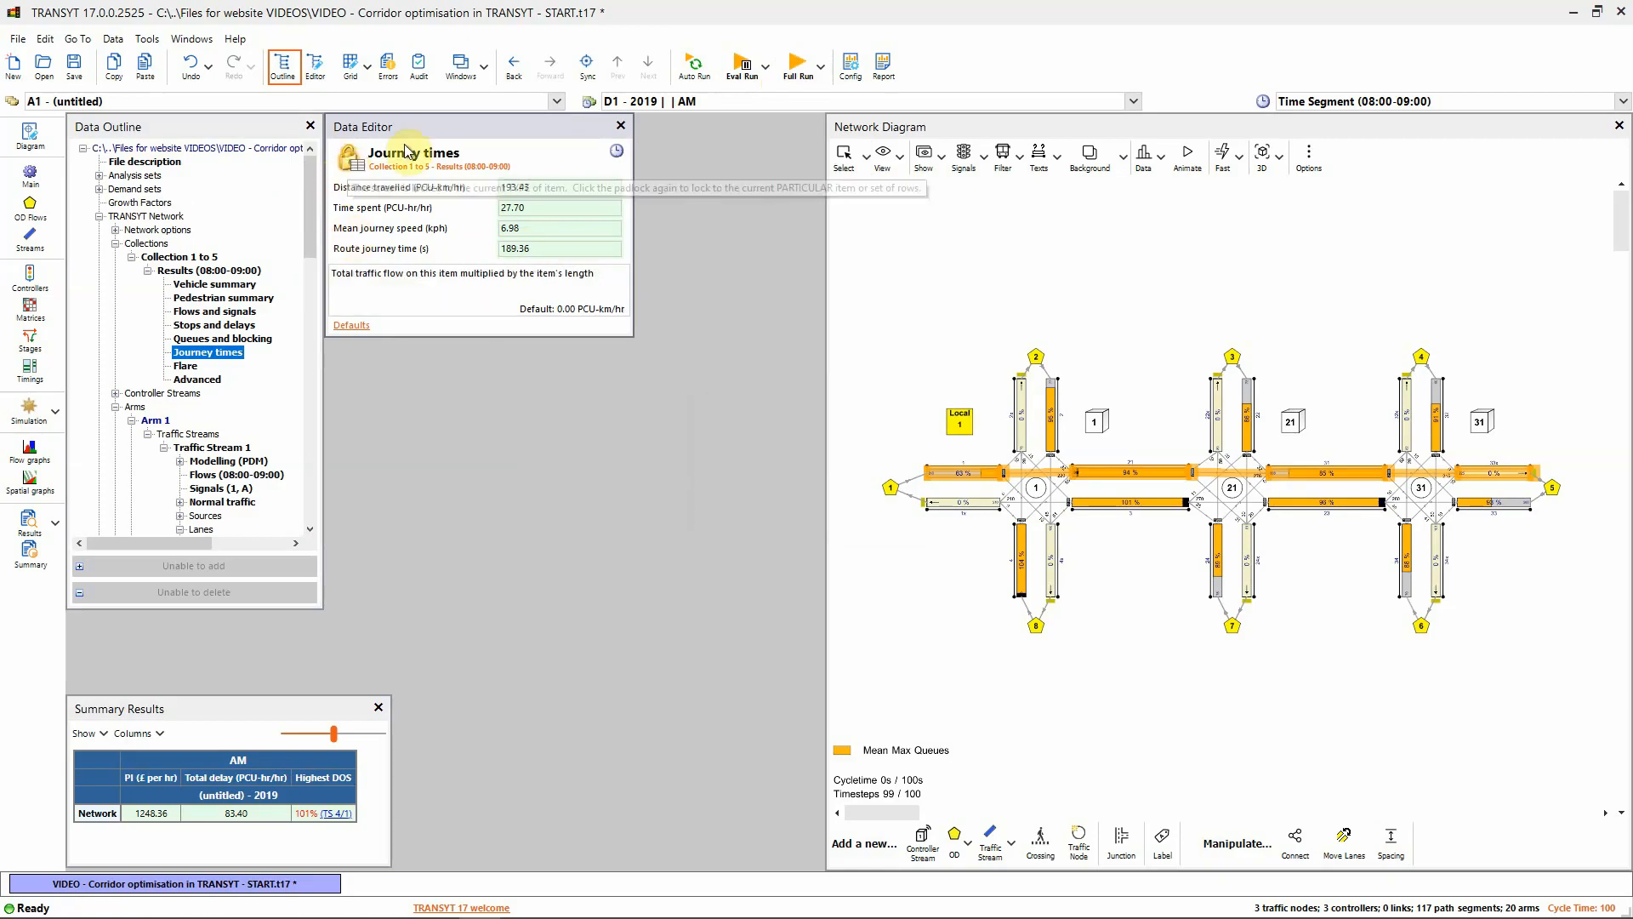
pyautogui.click(347, 165)
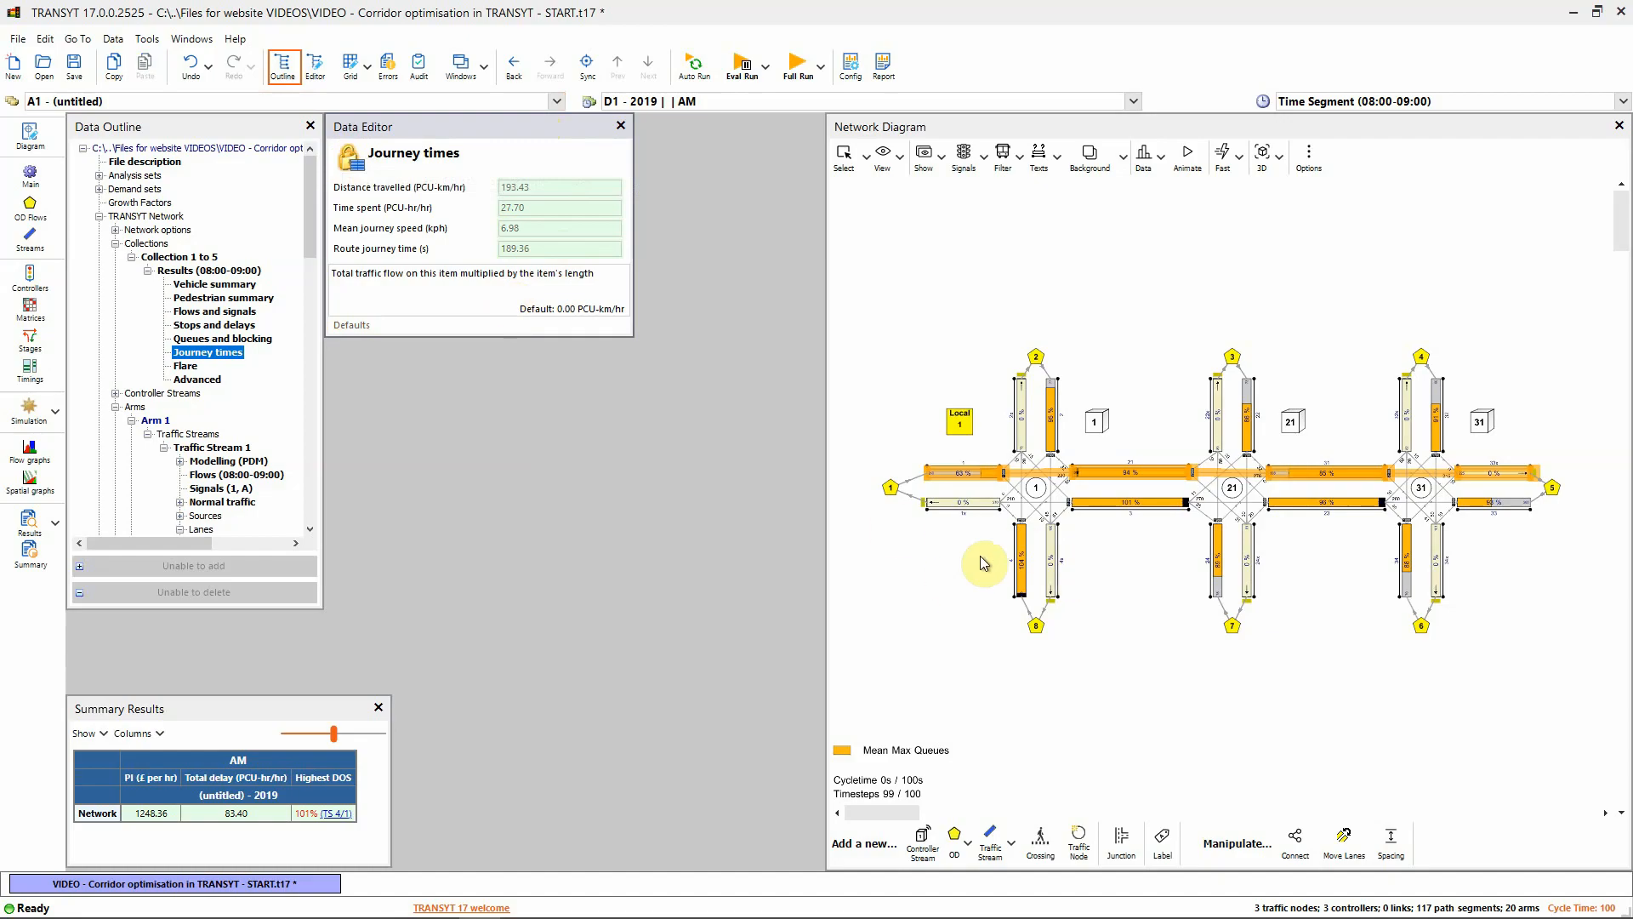
# Give Traffic Stream 21/1 a degree-of-saturation limit of 85% with a 10000.00 excess penalty
pyautogui.click(942, 565)
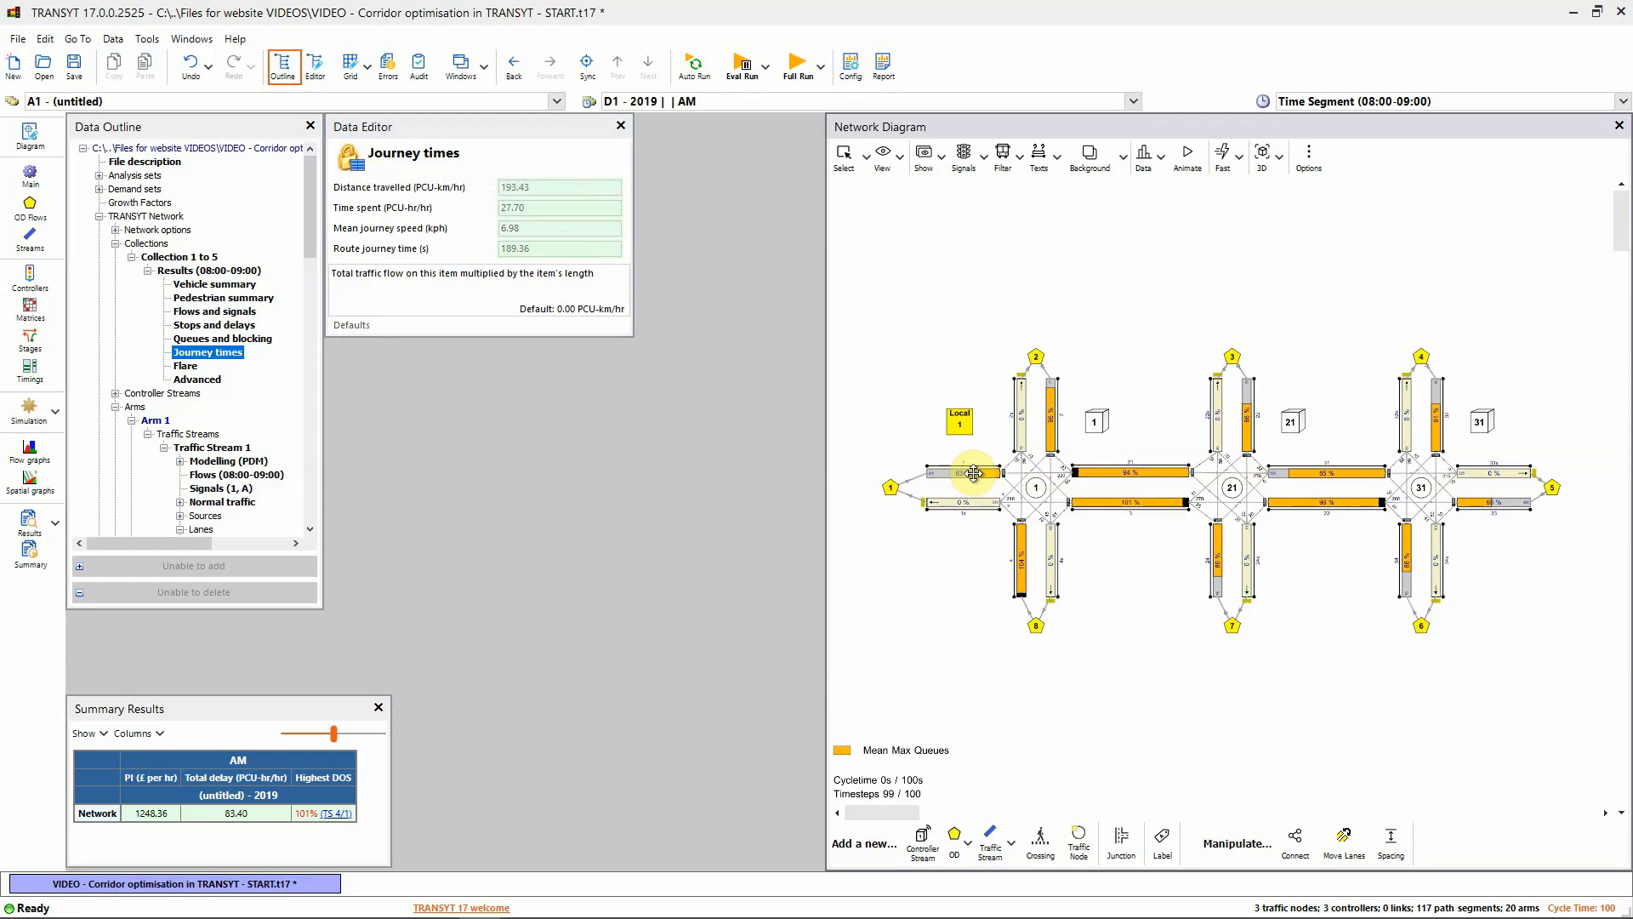
pyautogui.click(1104, 473)
pyautogui.doubleClick(1104, 473)
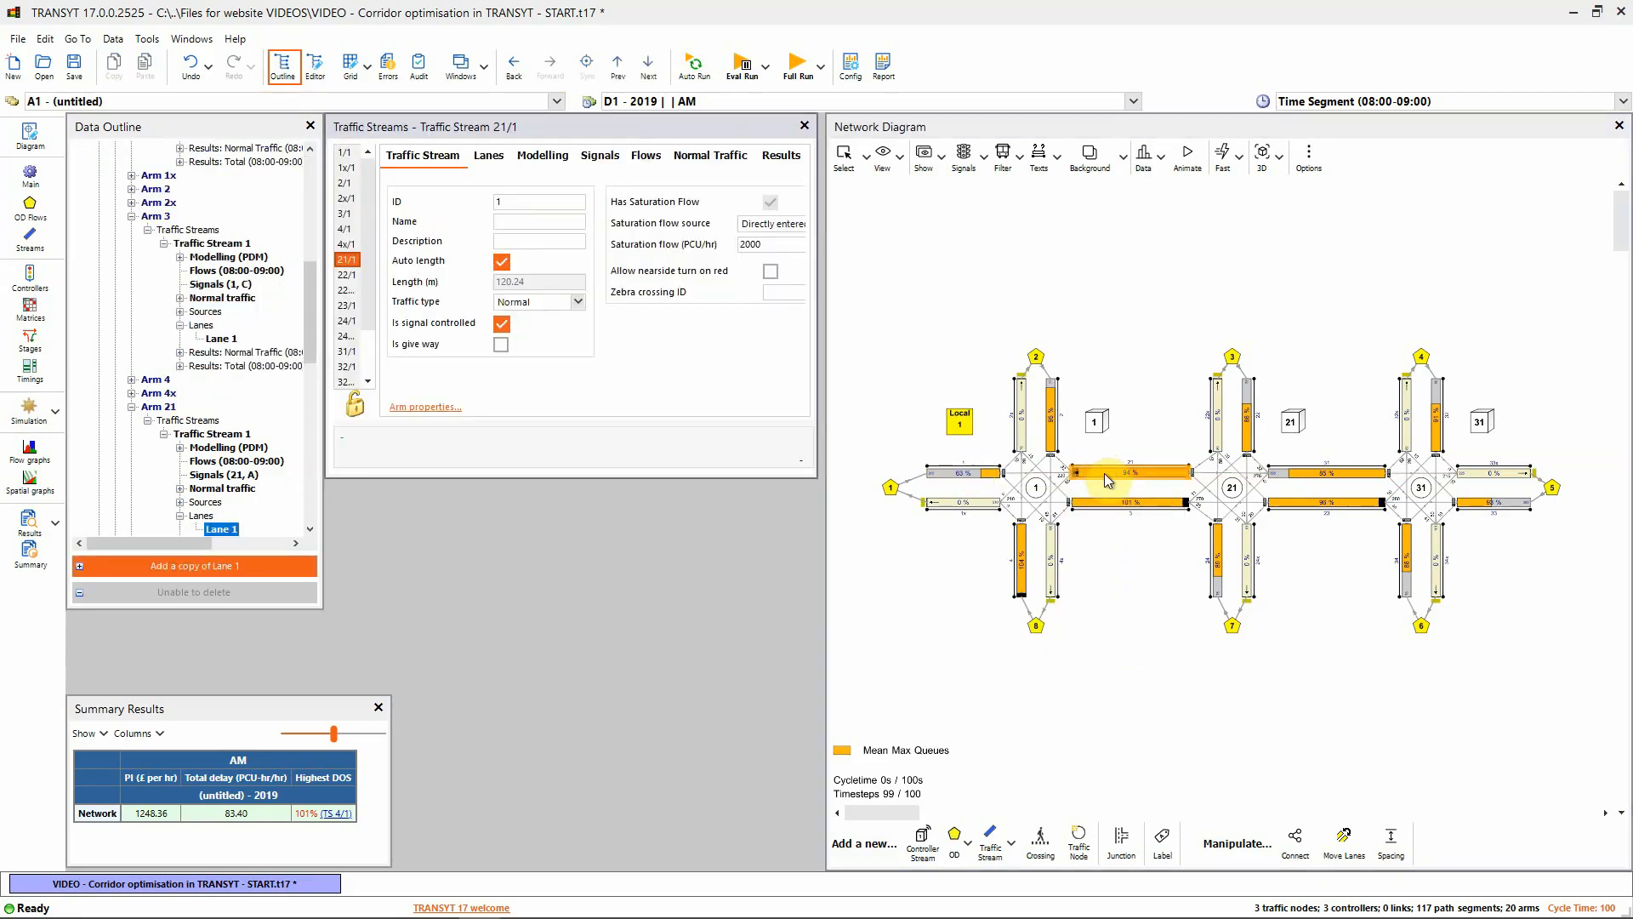
pyautogui.click(545, 160)
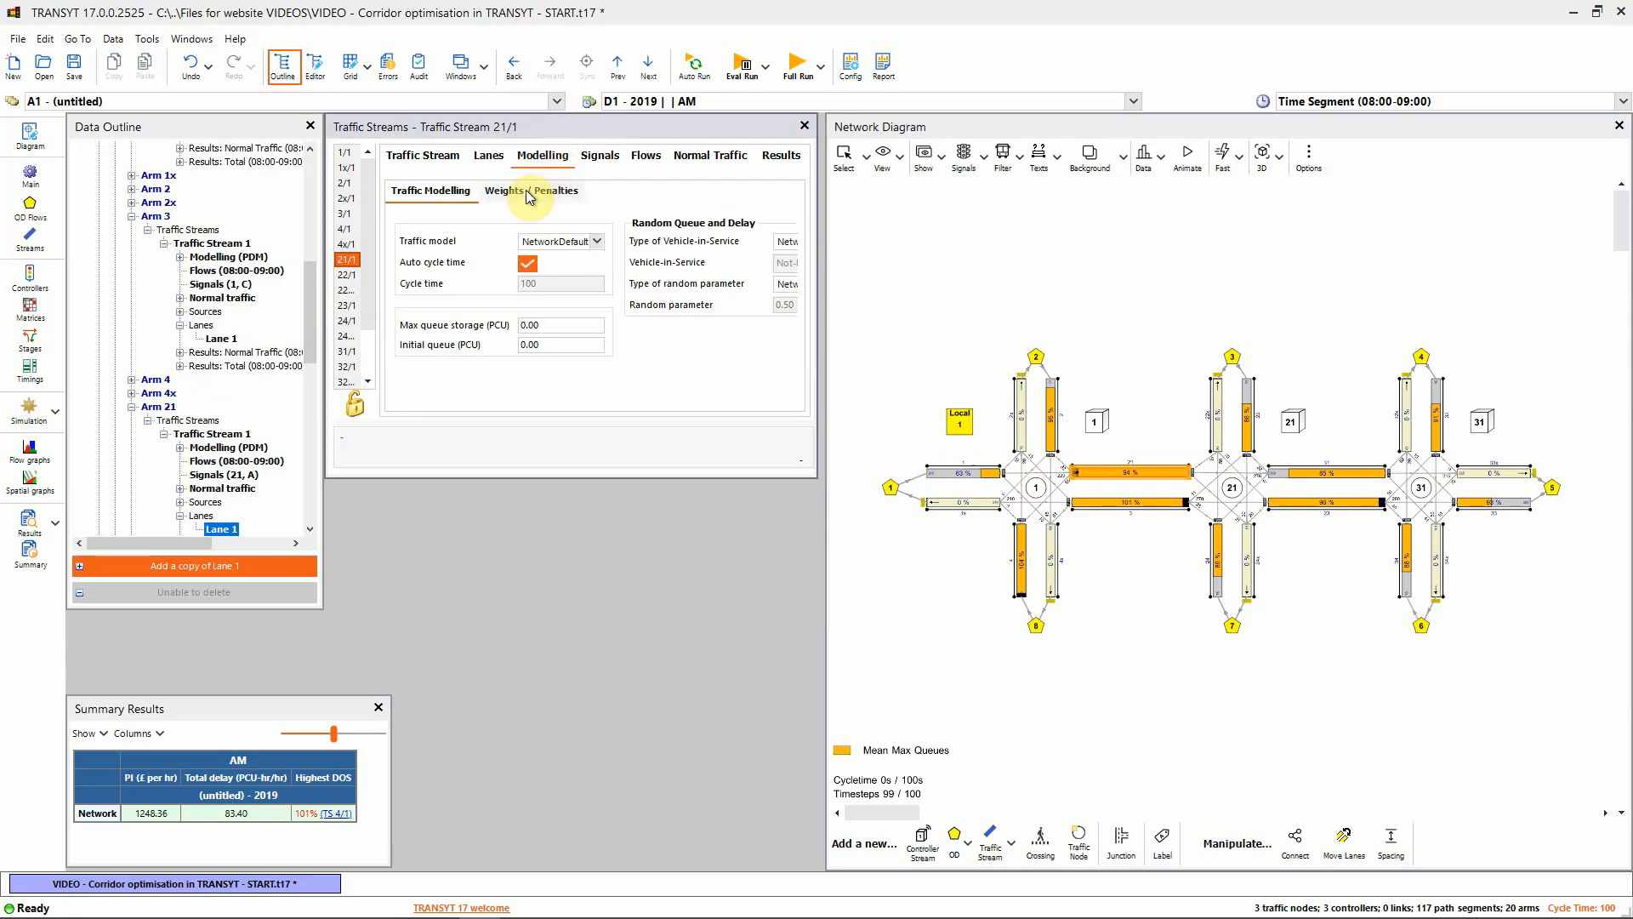
pyautogui.click(525, 190)
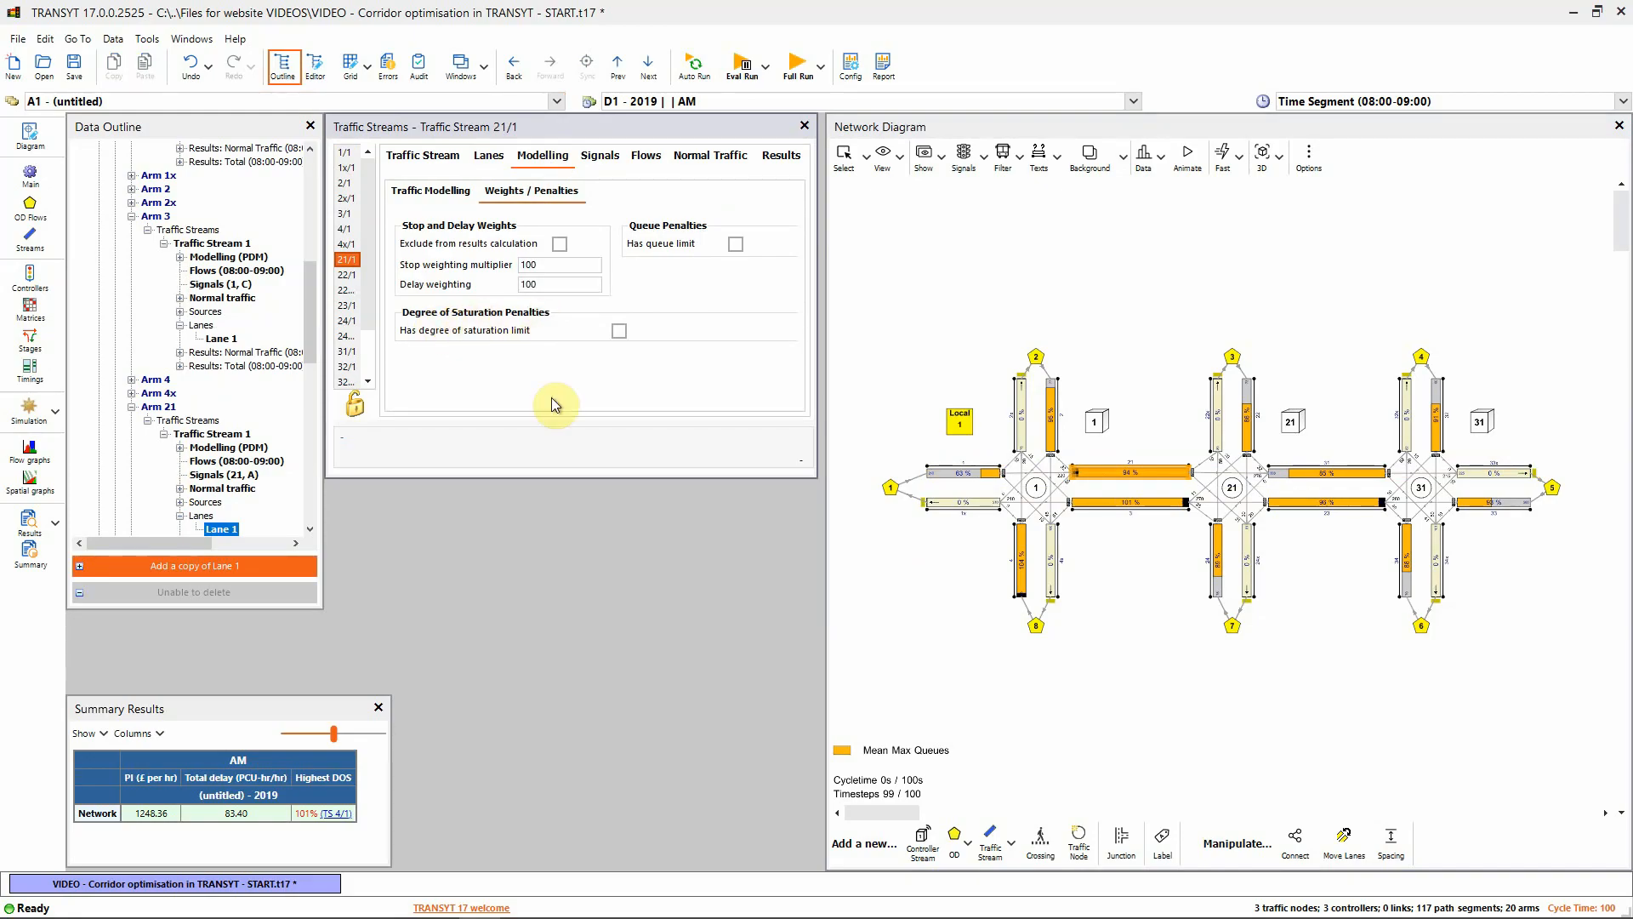
pyautogui.click(619, 331)
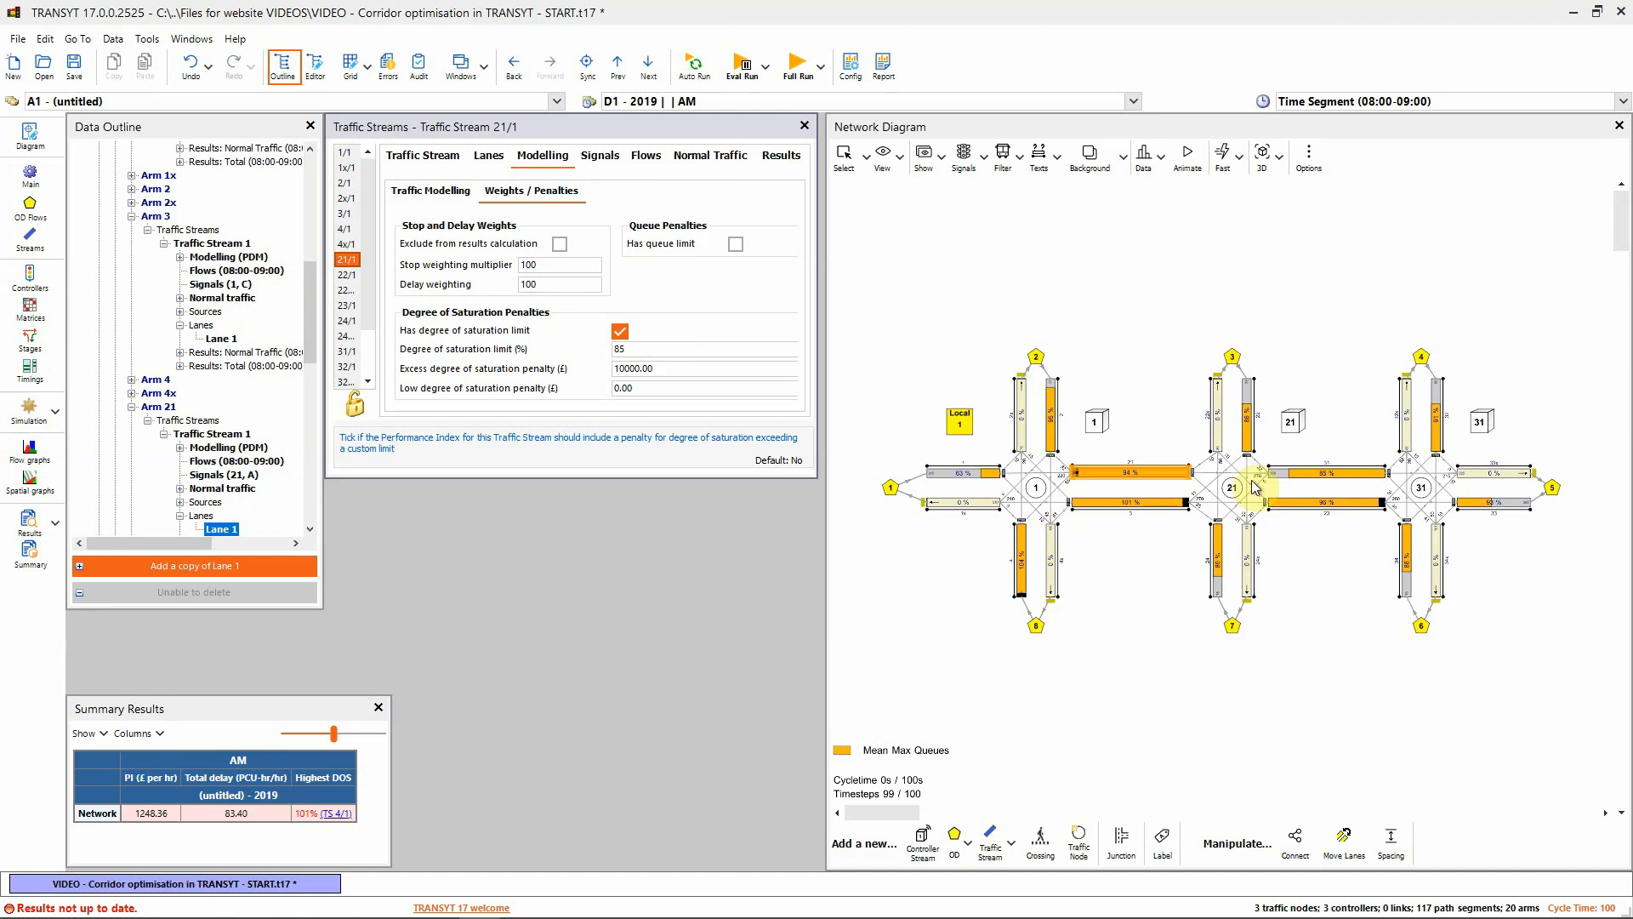
# Add degree-of-saturation limits to streams 31/1, 3/1 (80%) and 23/1 (85%)
pyautogui.click(1302, 473)
pyautogui.click(620, 331)
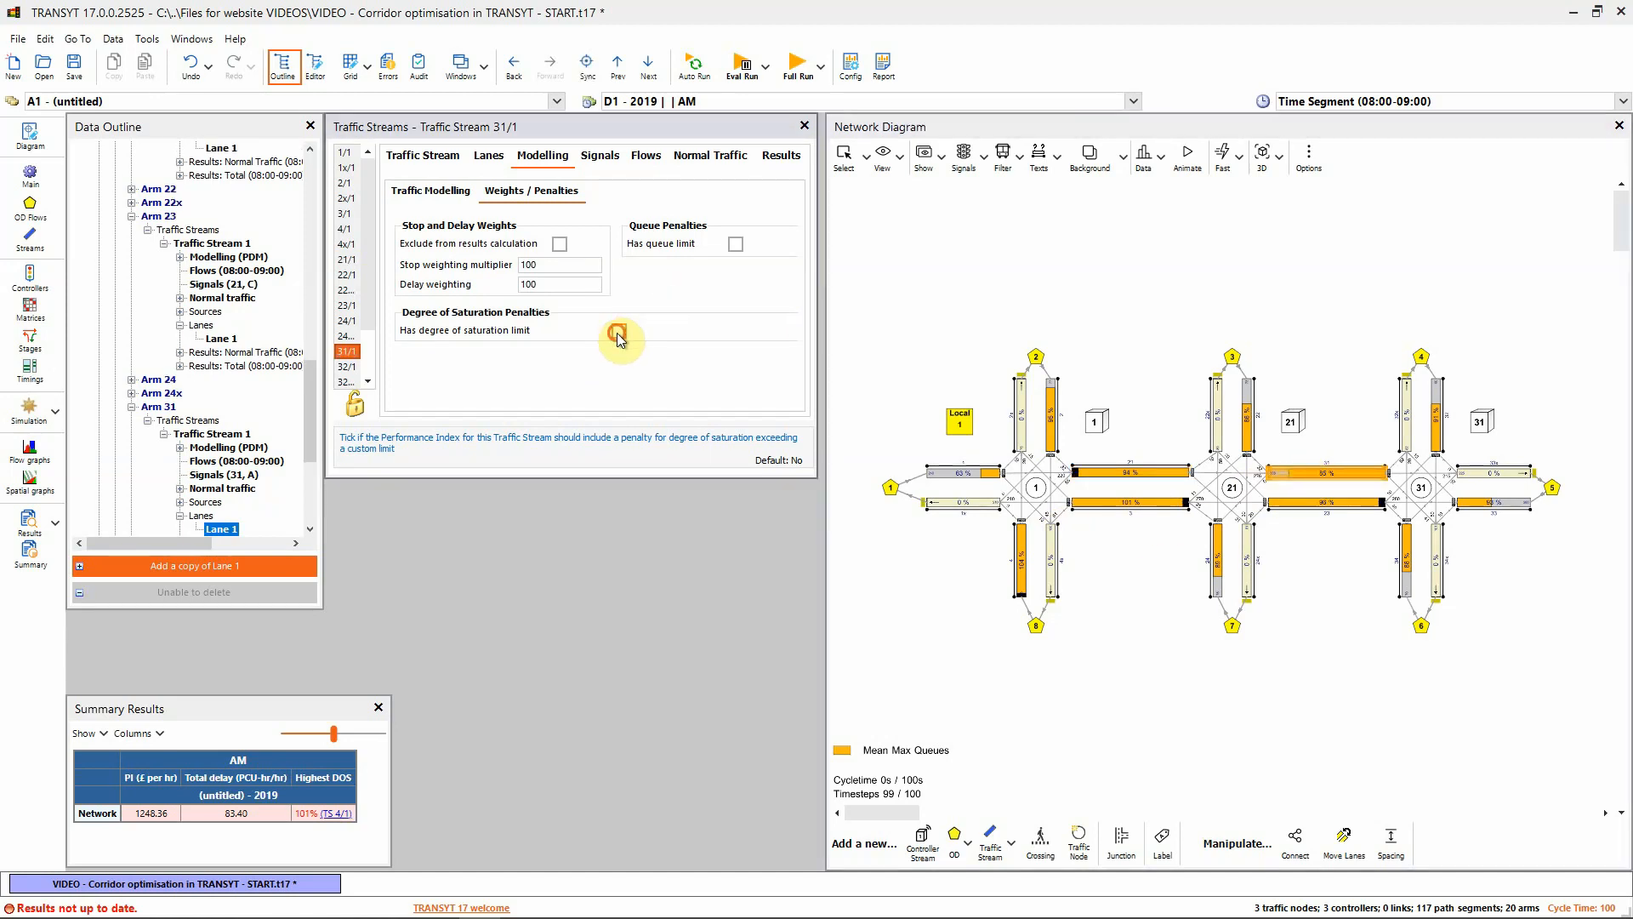
pyautogui.click(1104, 503)
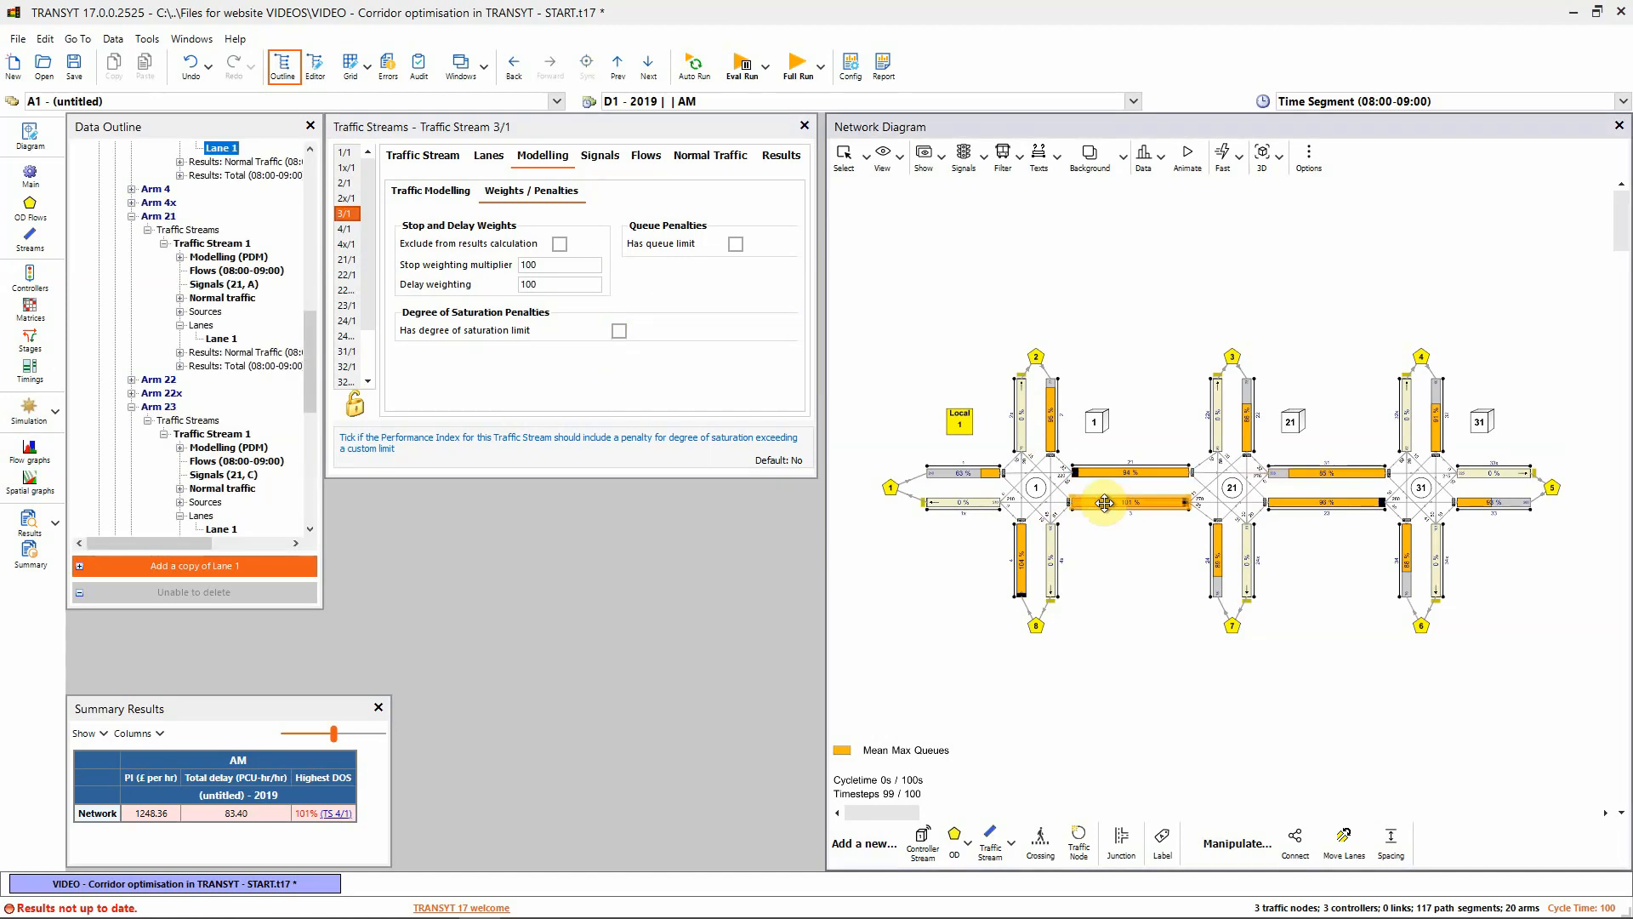
pyautogui.click(622, 332)
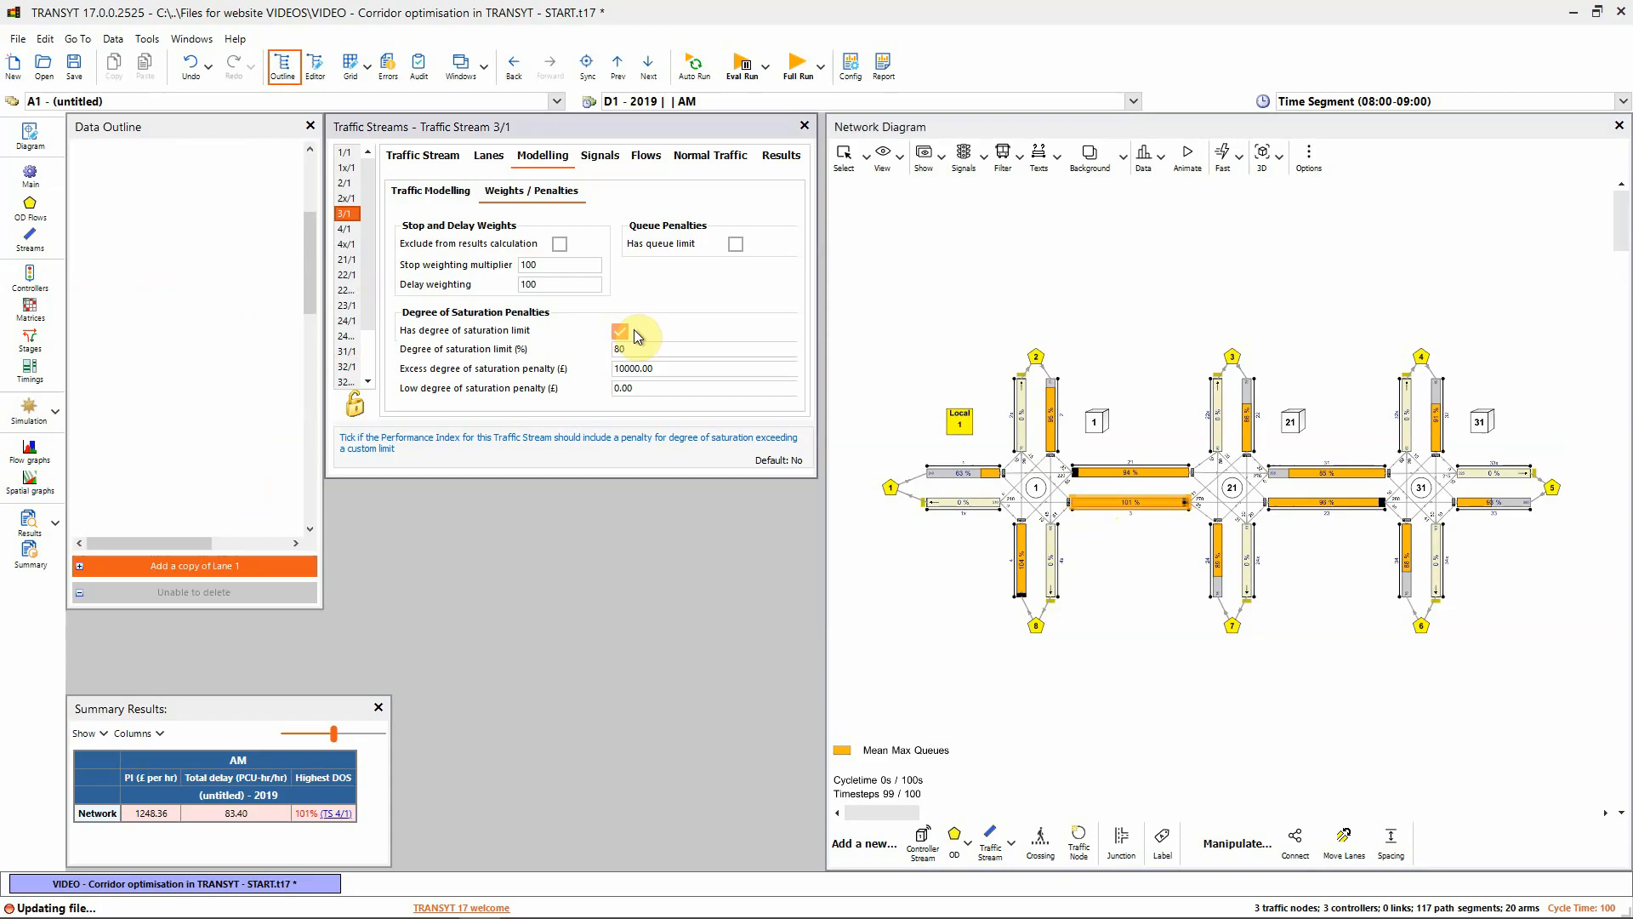
pyautogui.click(1290, 502)
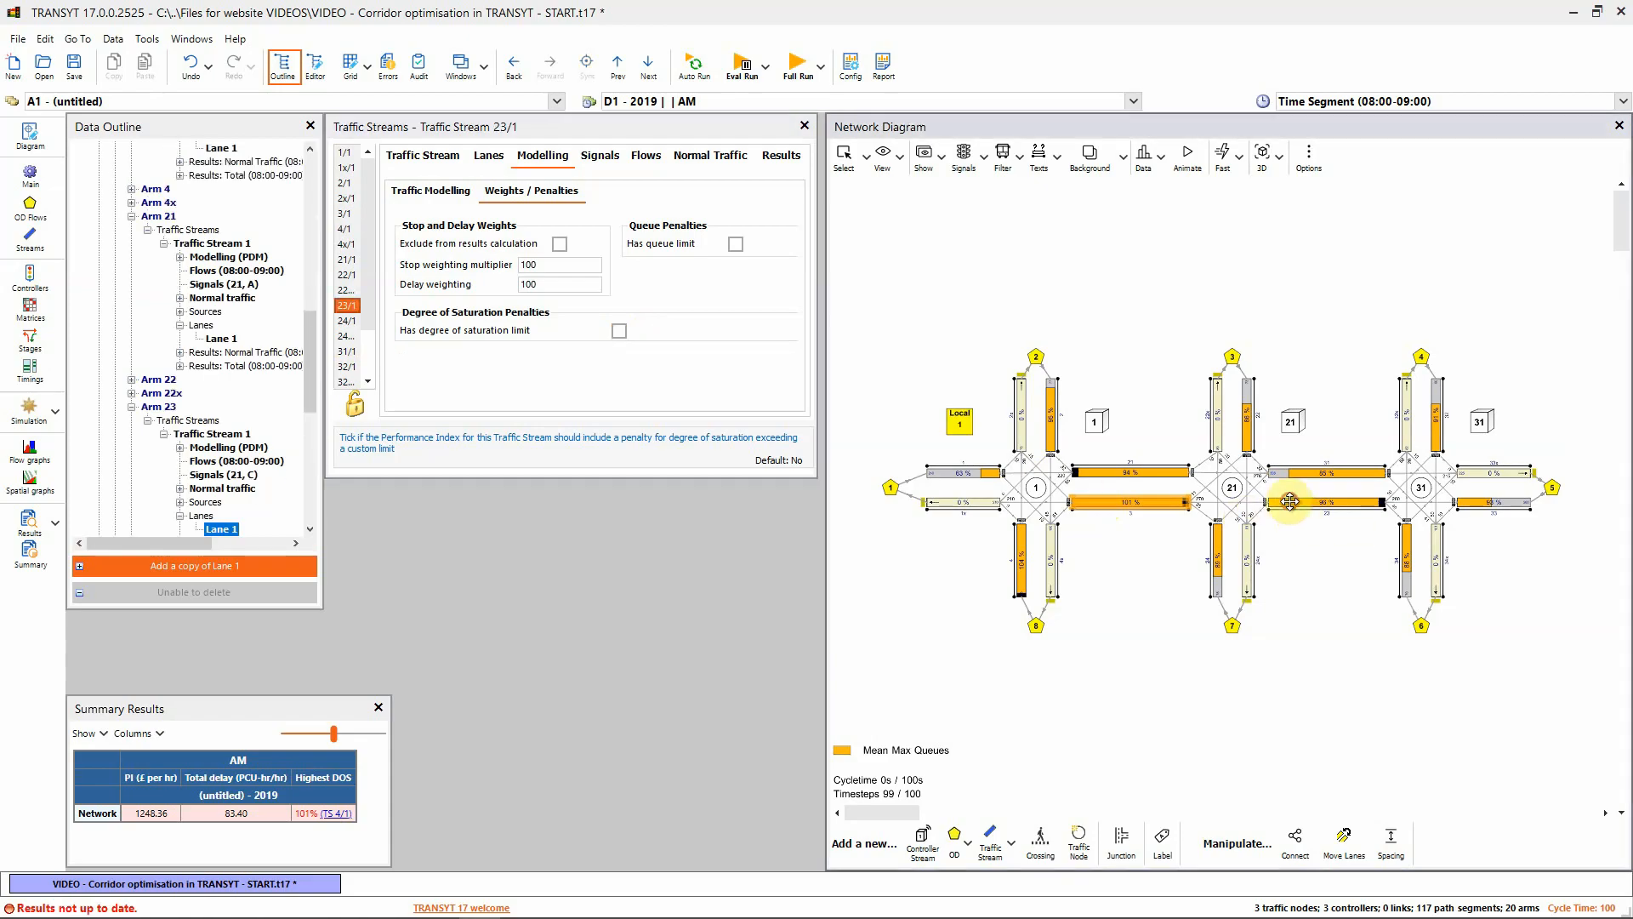
pyautogui.click(619, 331)
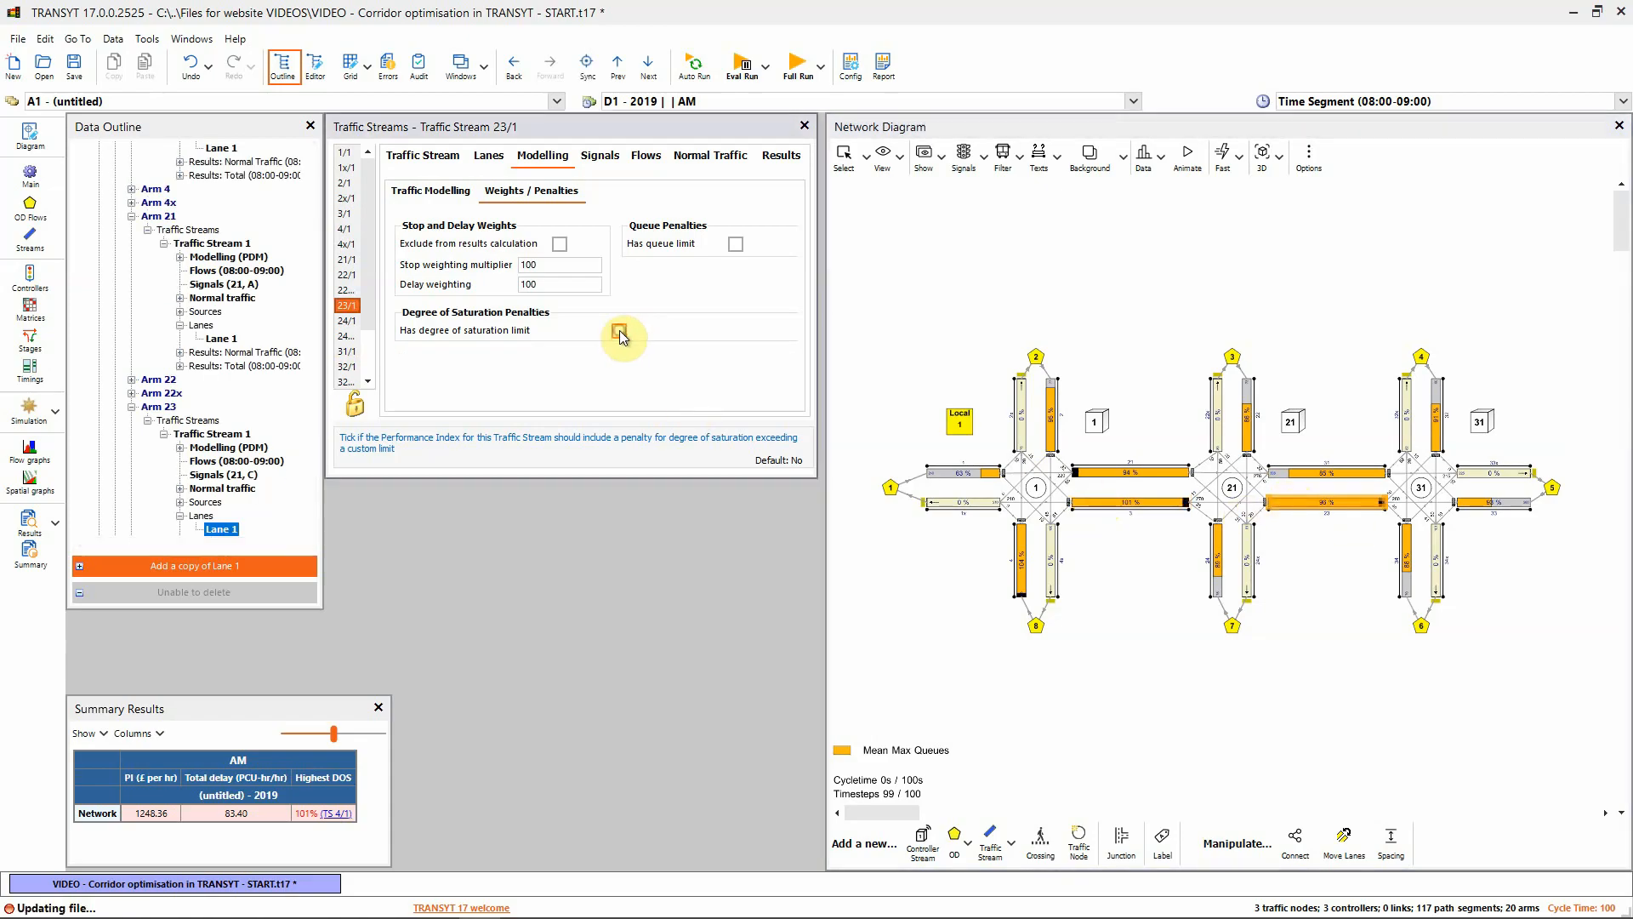
# Recheck streams 3/1 and 21/1, then re-run: PI 247325.93, delay 78.28 PCU-hr/hr, highest DOS 111%
pyautogui.click(1133, 503)
pyautogui.click(1131, 470)
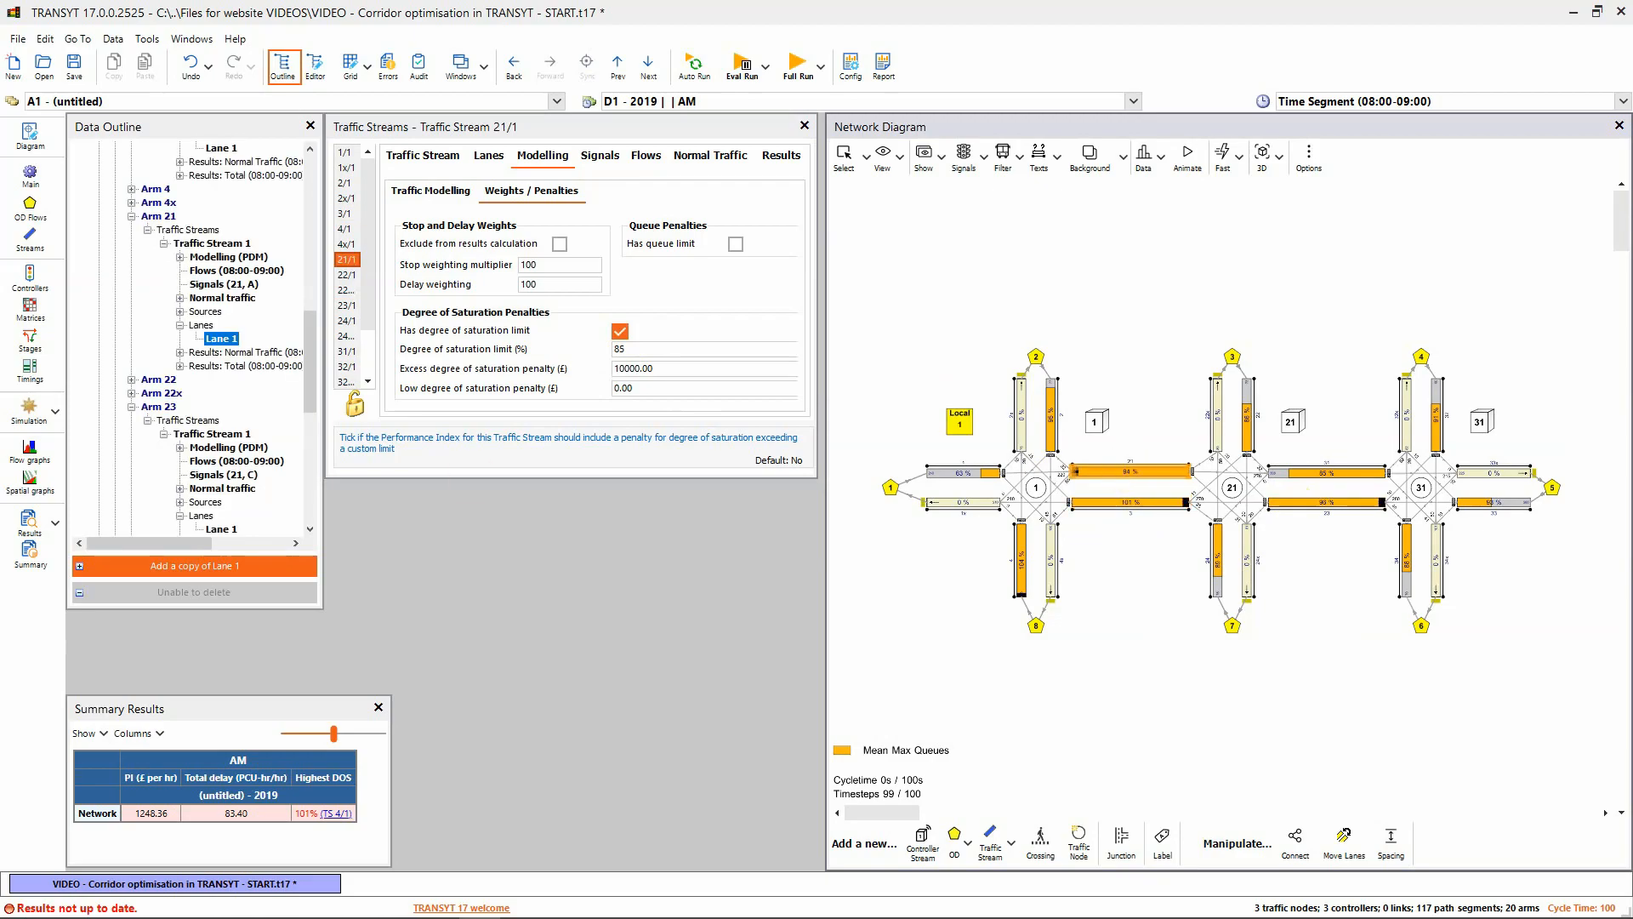
pyautogui.click(793, 68)
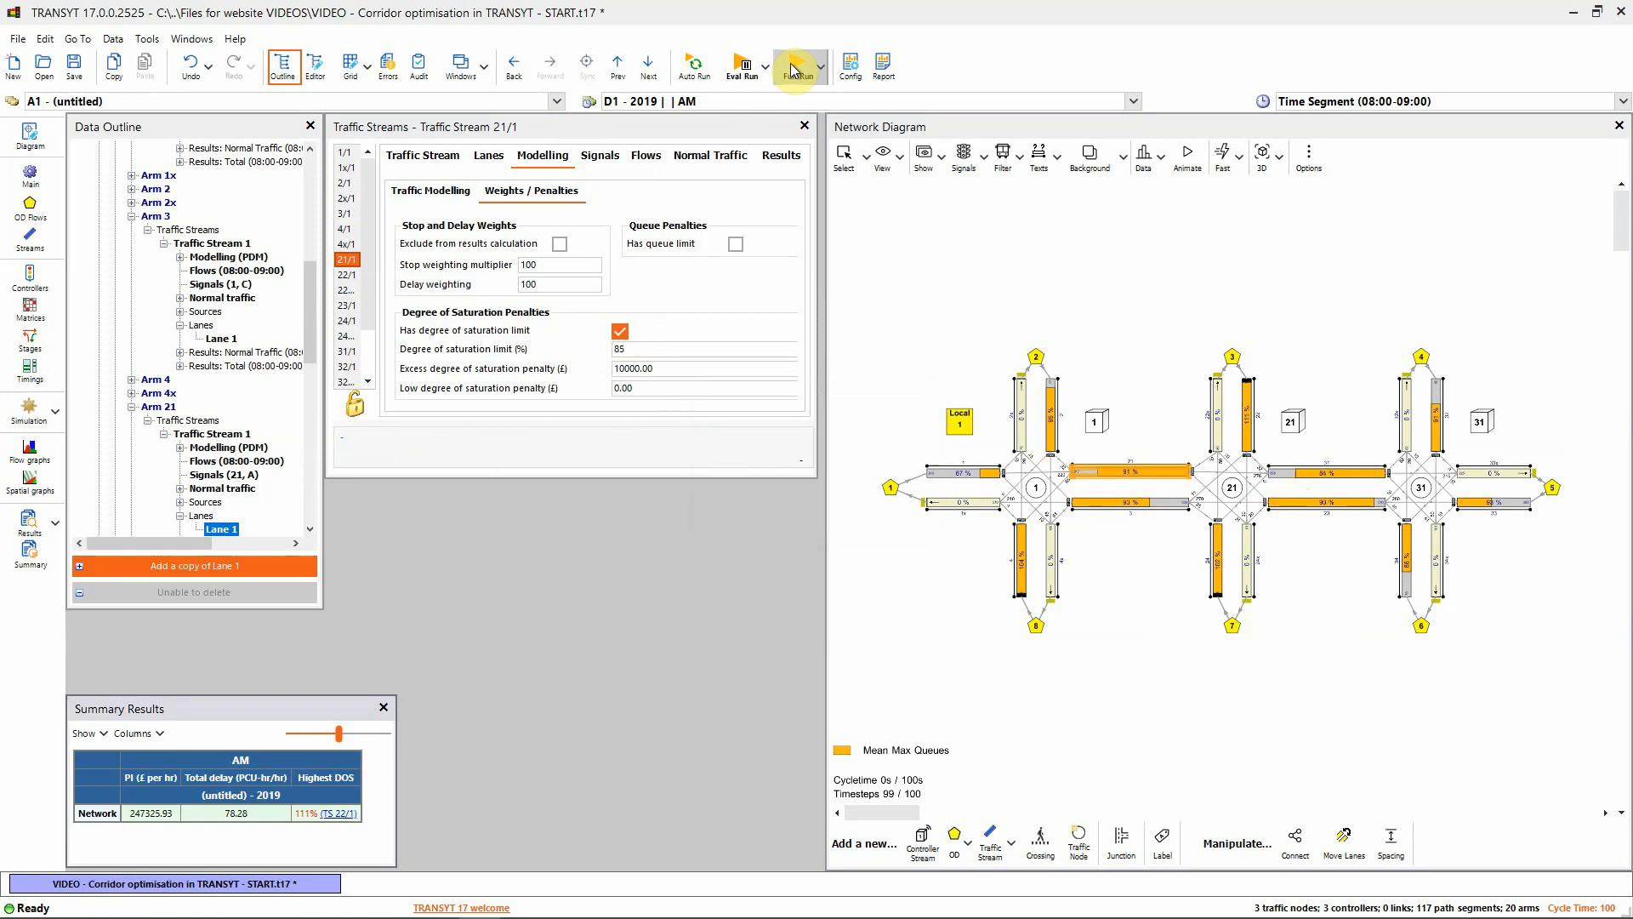
# Open Collection 1 to 5's journey times in a second Data Editor, showing route time 167.81 s
pyautogui.moveTo(612, 126); pyautogui.dragTo(622, 423)
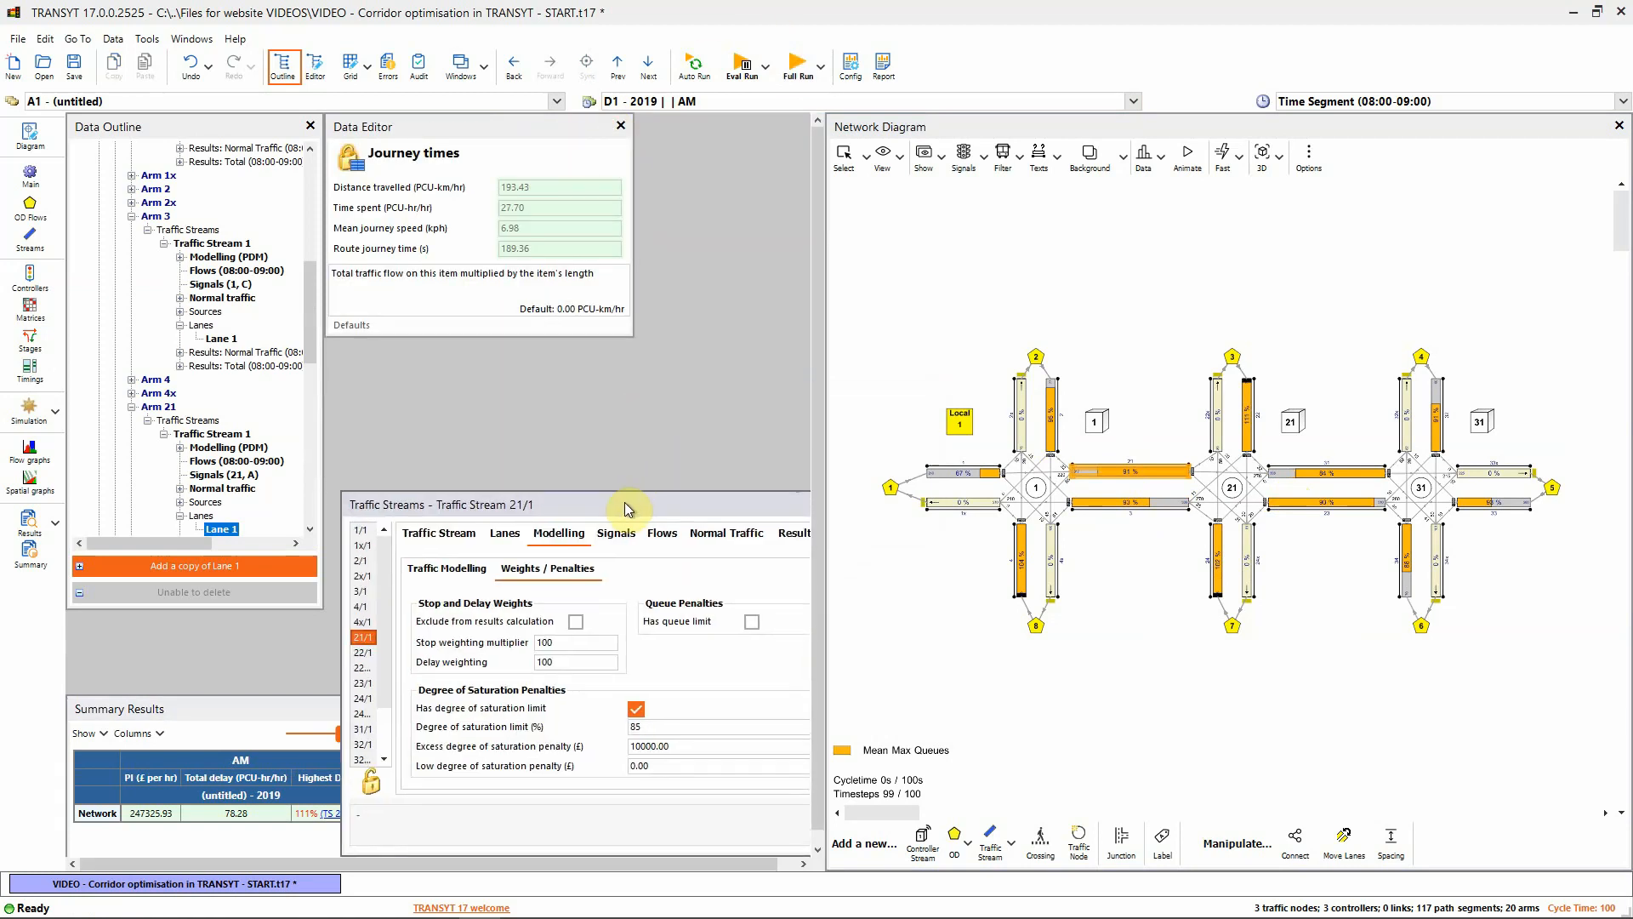
pyautogui.scroll(7, 235, 302)
pyautogui.scroll(3, 236, 302)
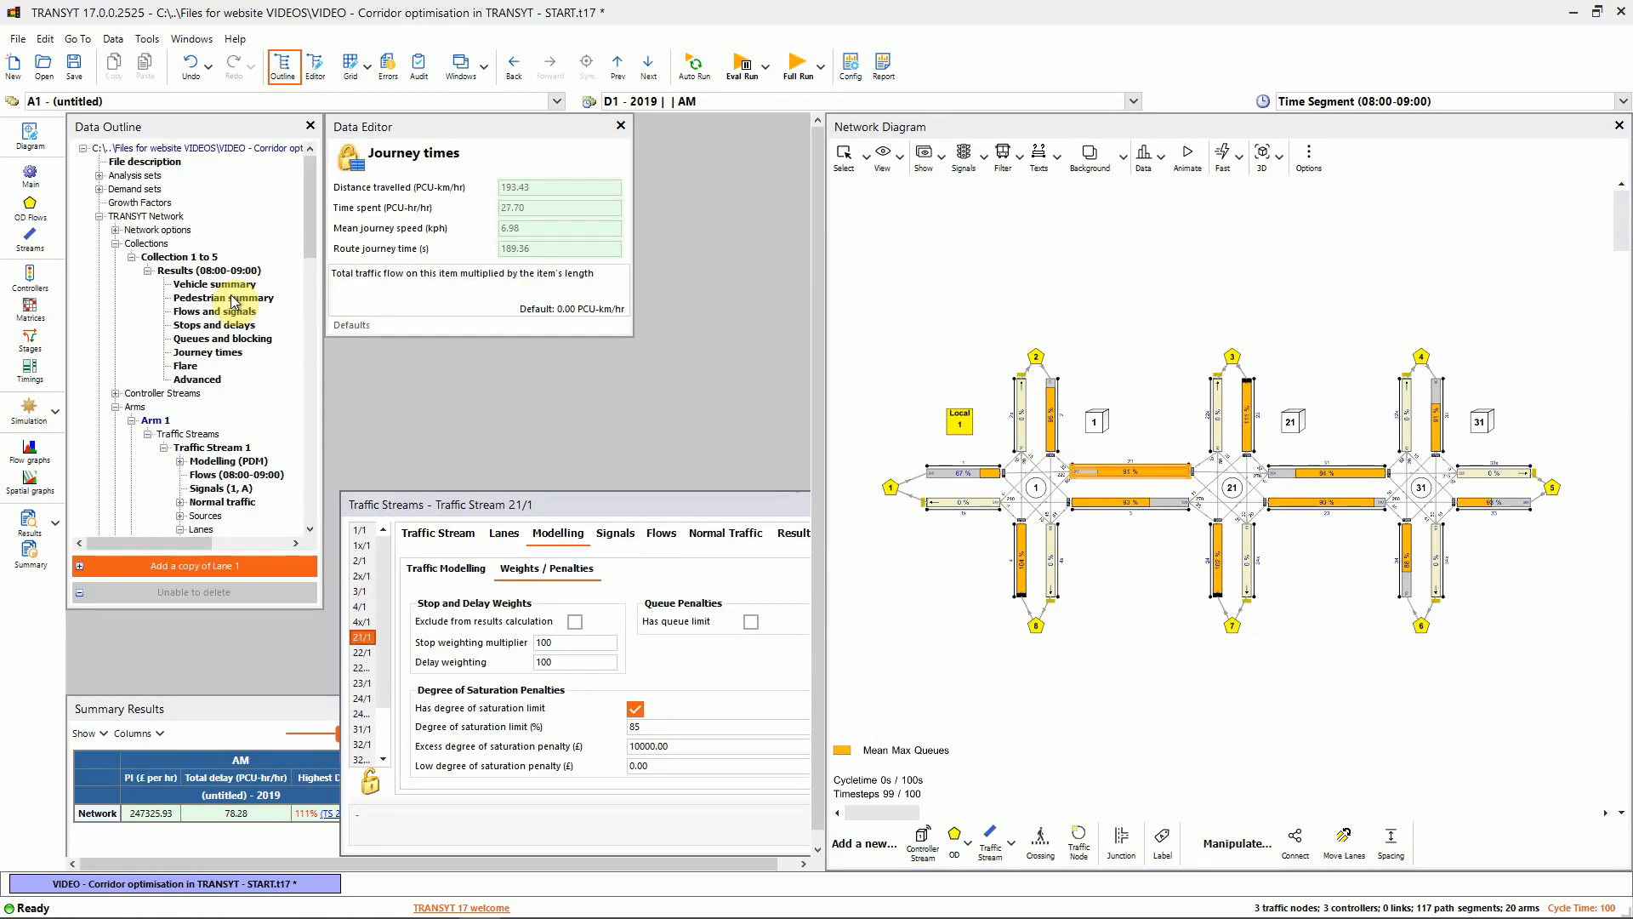
pyautogui.click(548, 249)
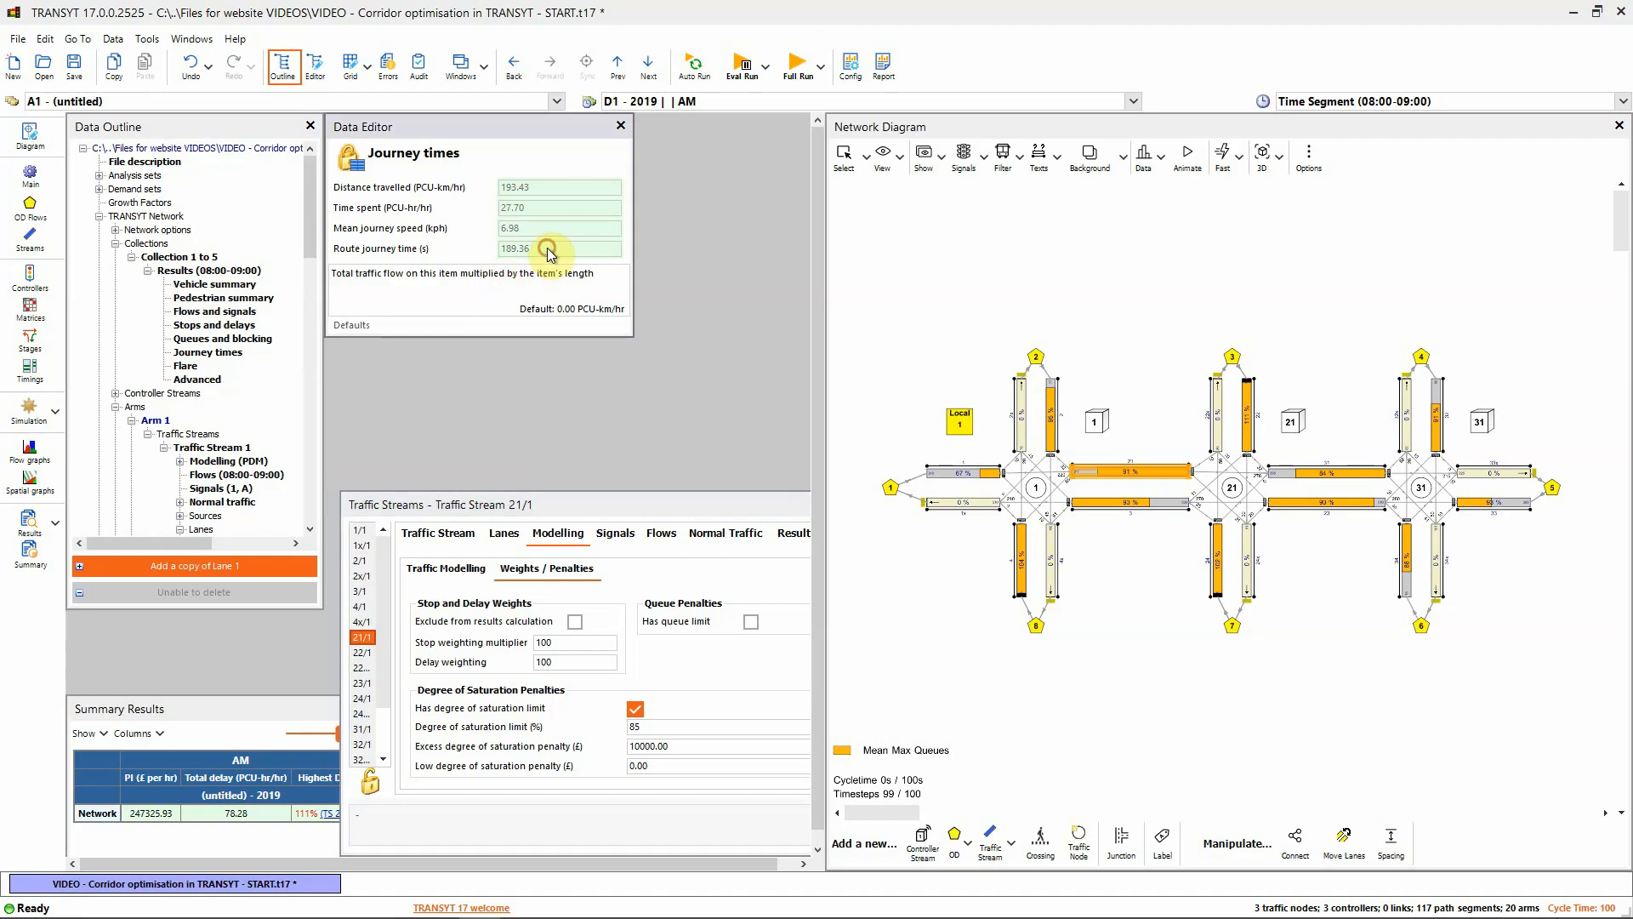
pyautogui.click(208, 354)
pyautogui.moveTo(207, 359); pyautogui.dragTo(440, 156)
# Stack the panels to compare route times 189.36 s vs 167.81 s, and open Local Matrix 1's OD data
pyautogui.click(416, 352)
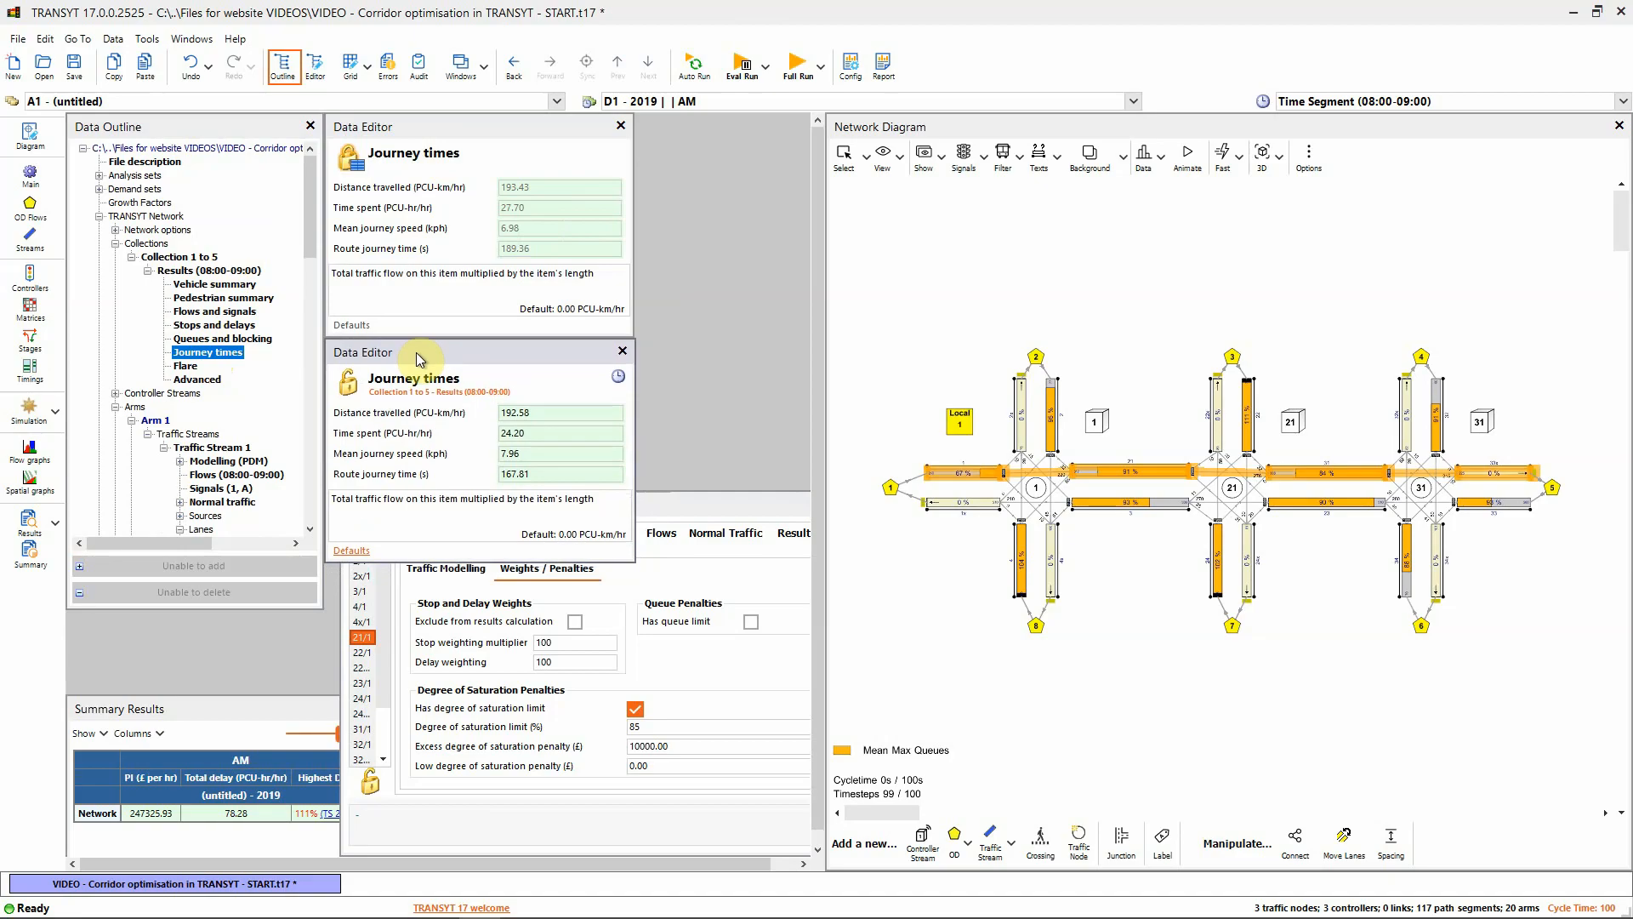
pyautogui.click(540, 250)
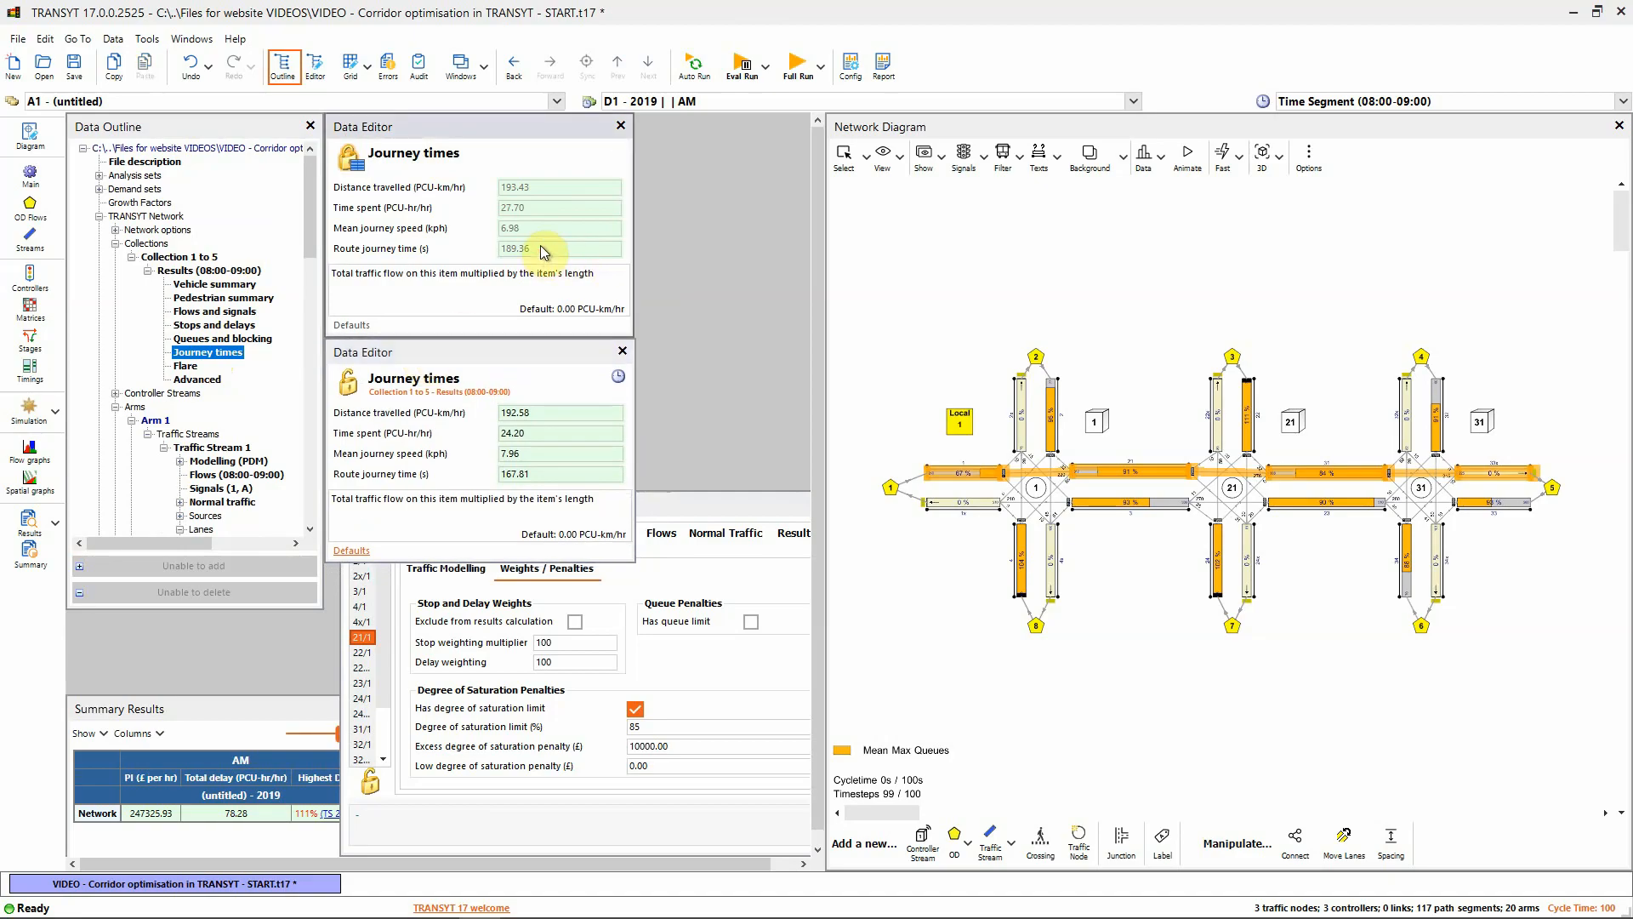
pyautogui.click(541, 474)
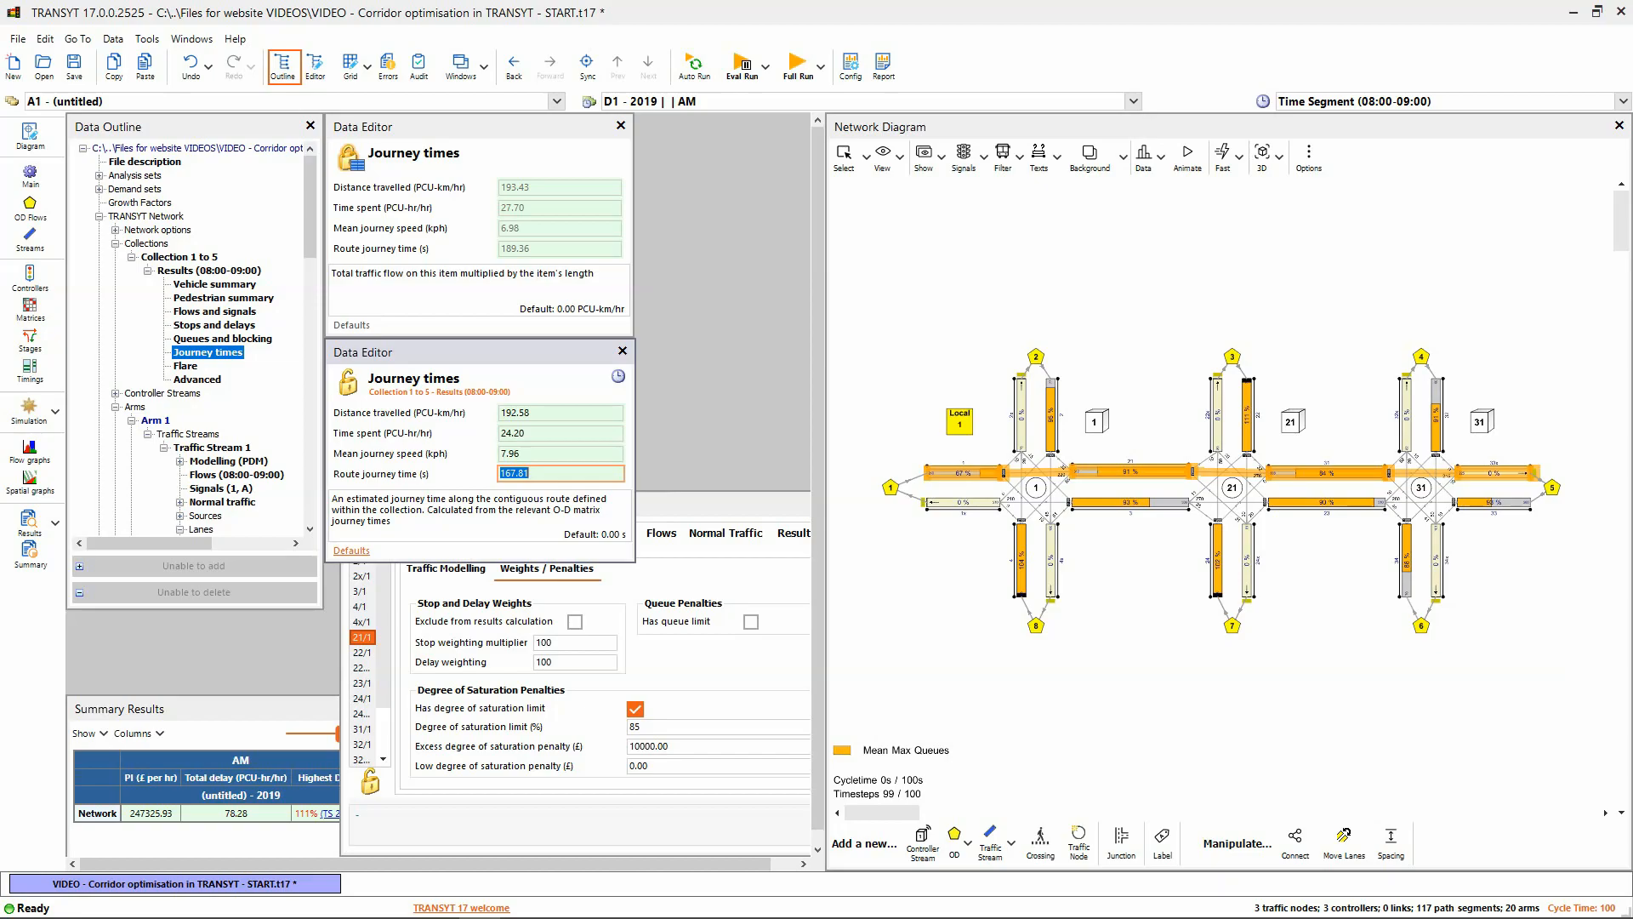
pyautogui.click(960, 421)
pyautogui.doubleClick(959, 421)
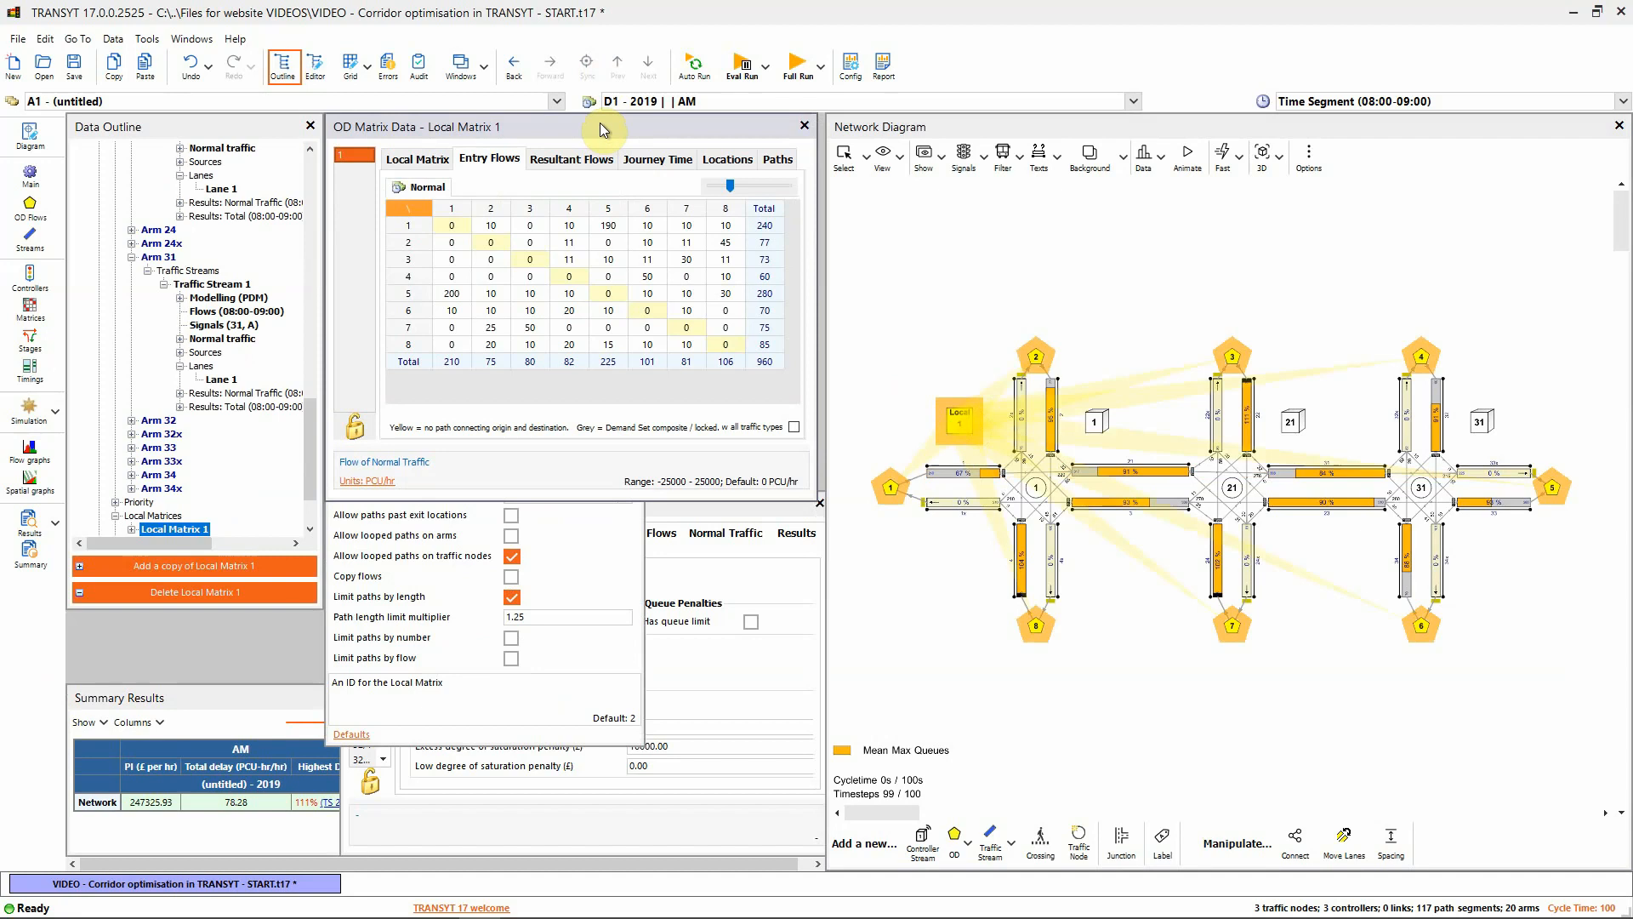
# Show Local Matrix 1's Journey Time matrix and trace paths from origins 8, 7 and 6 on the network
pyautogui.click(647, 162)
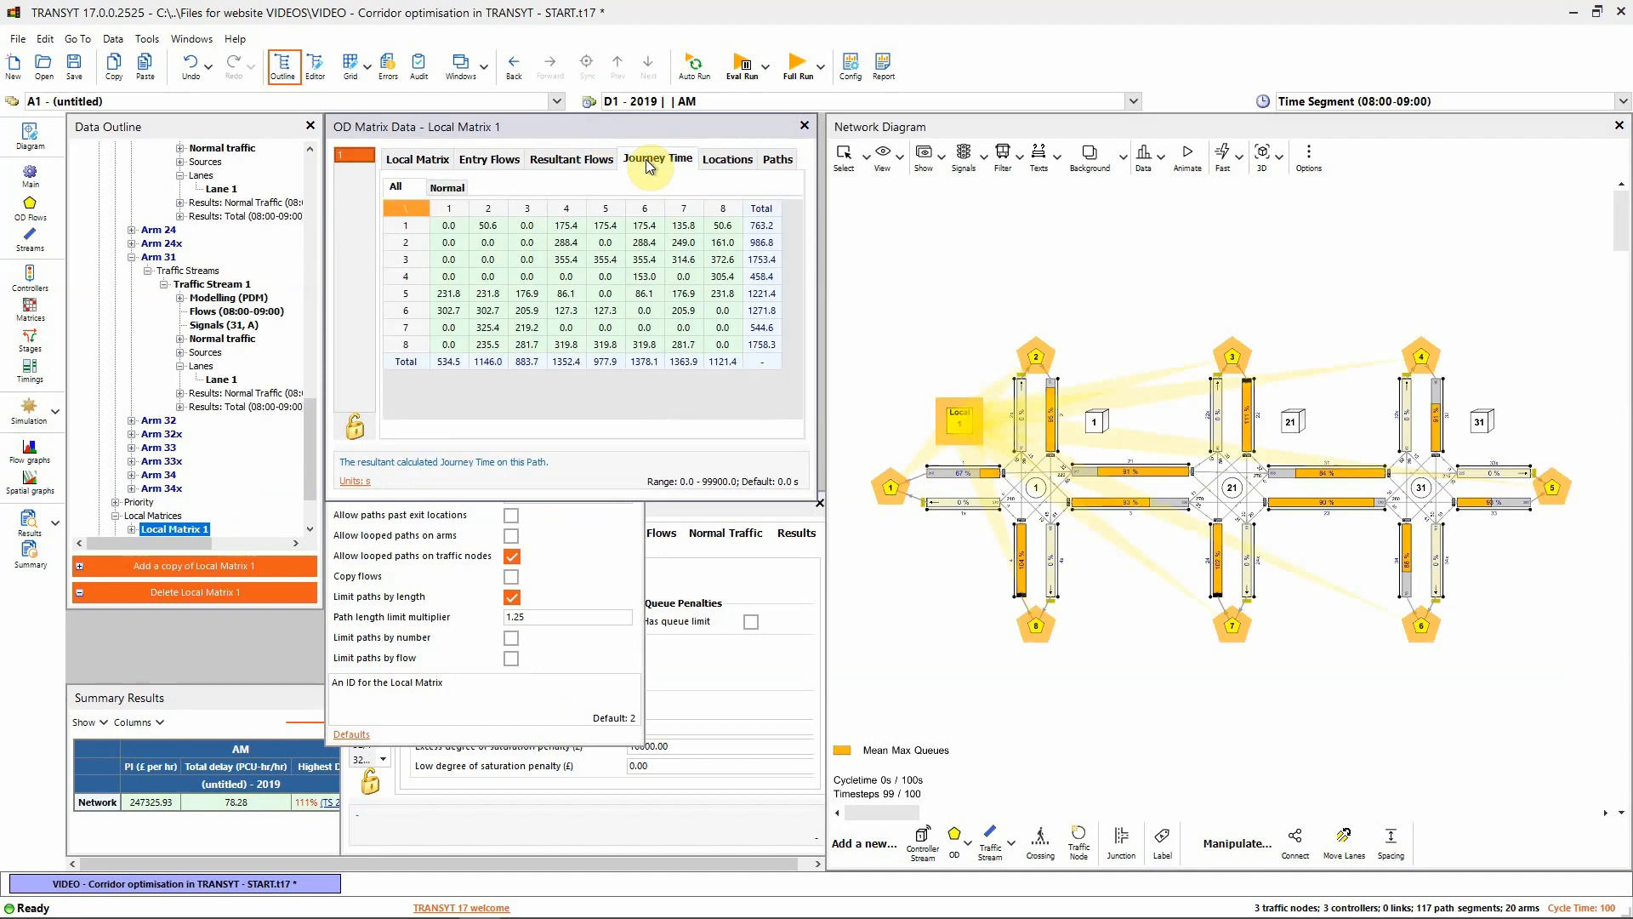
pyautogui.click(521, 345)
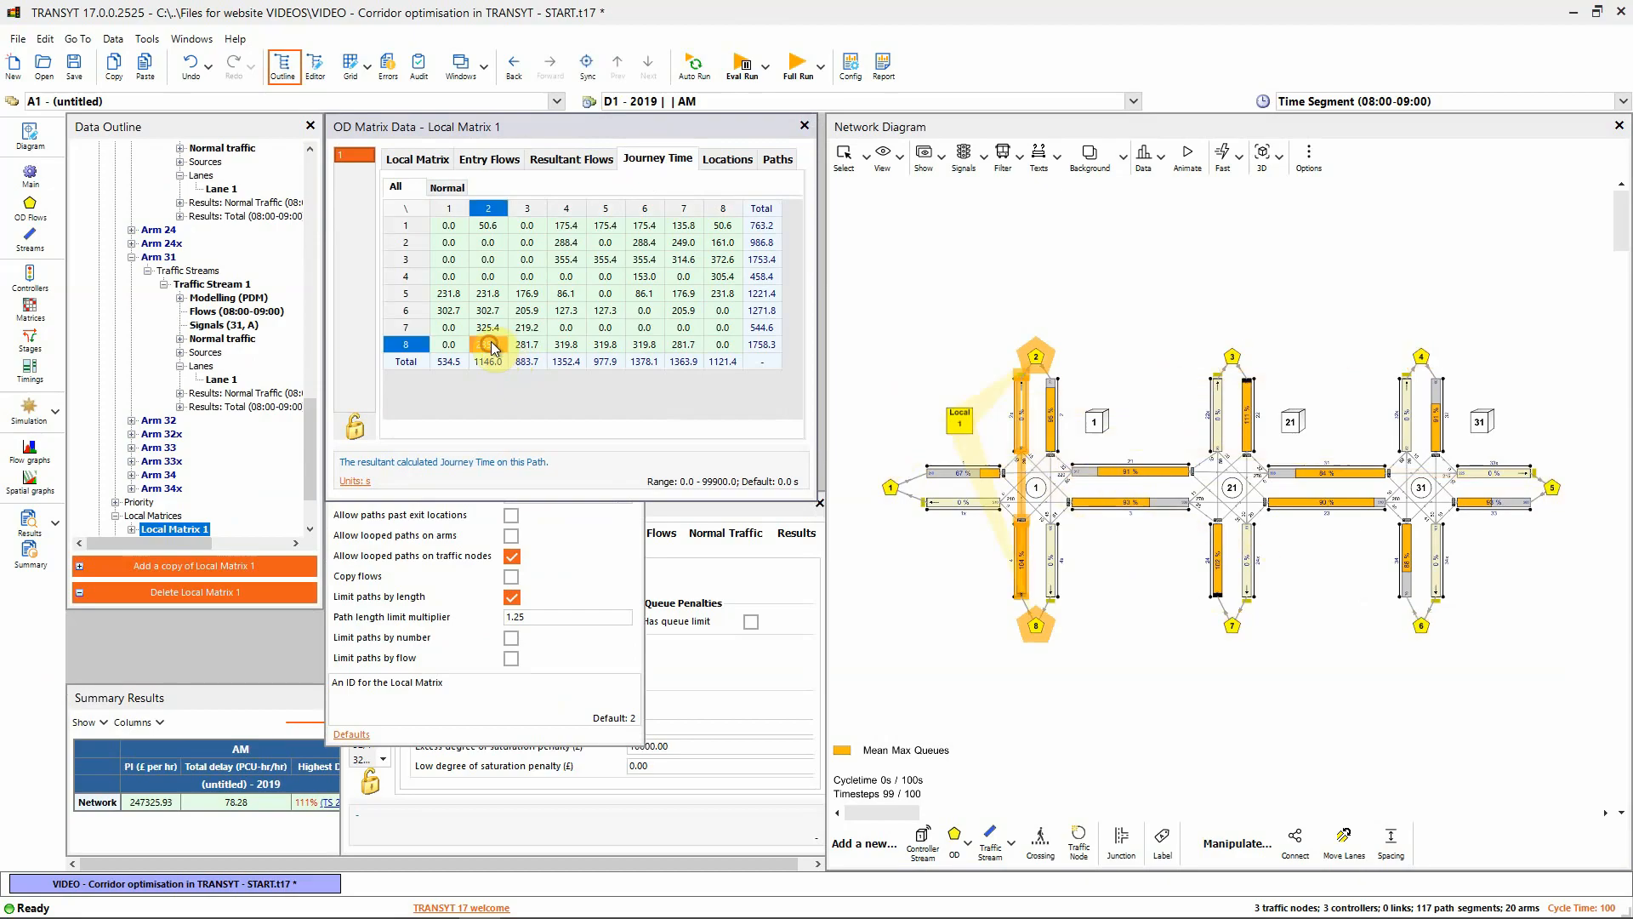
pyautogui.click(648, 344)
pyautogui.click(684, 345)
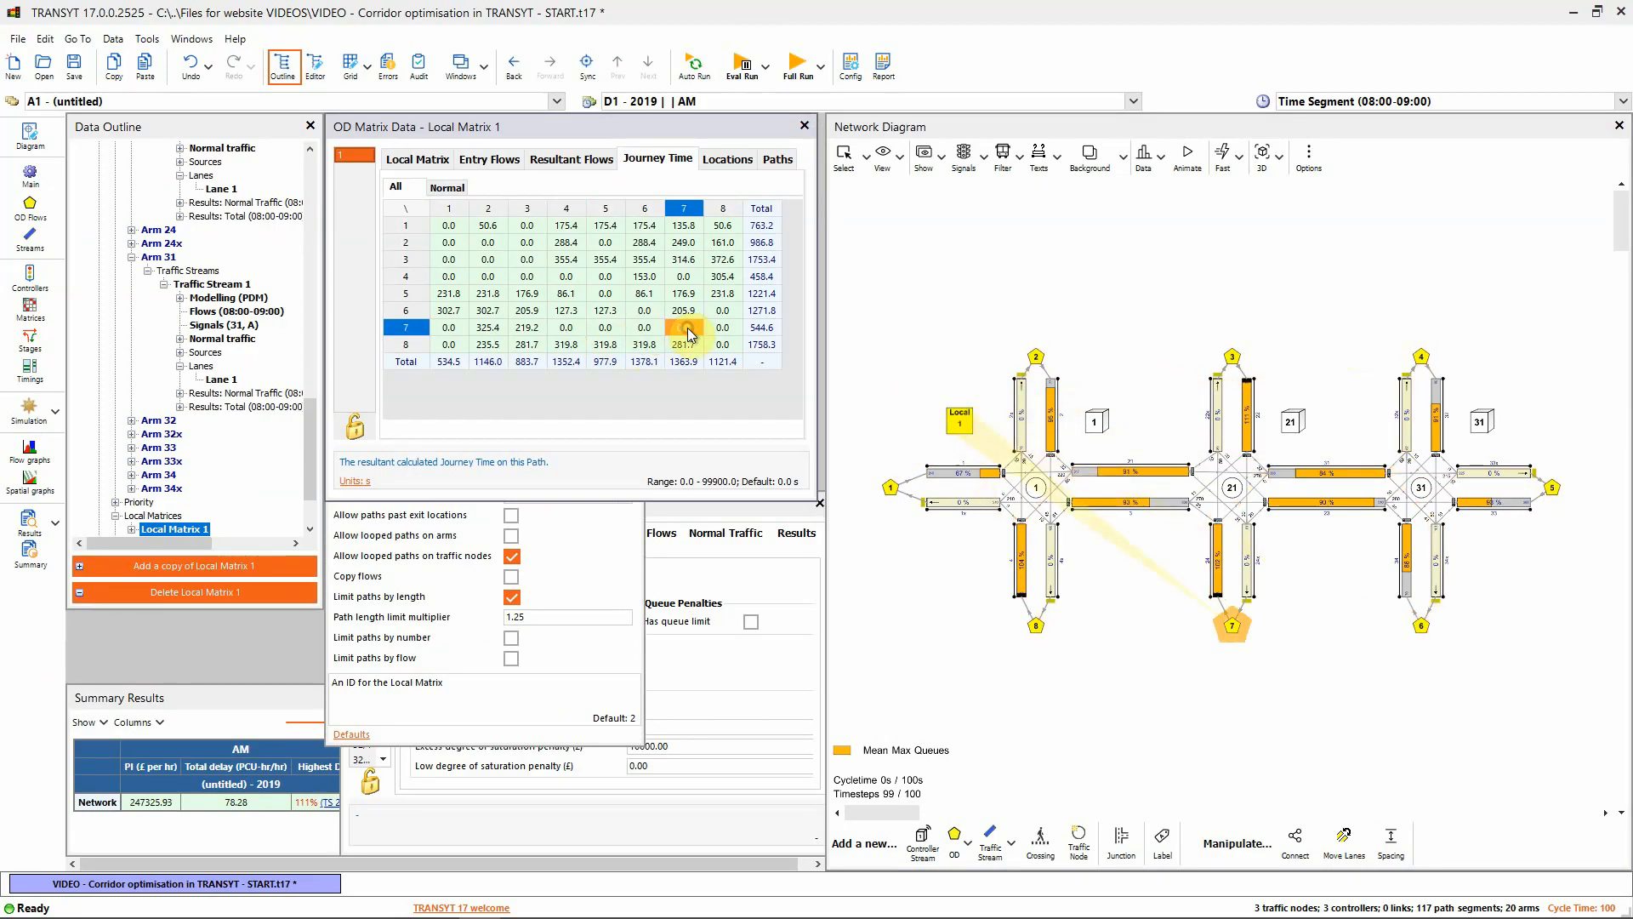
pyautogui.click(607, 328)
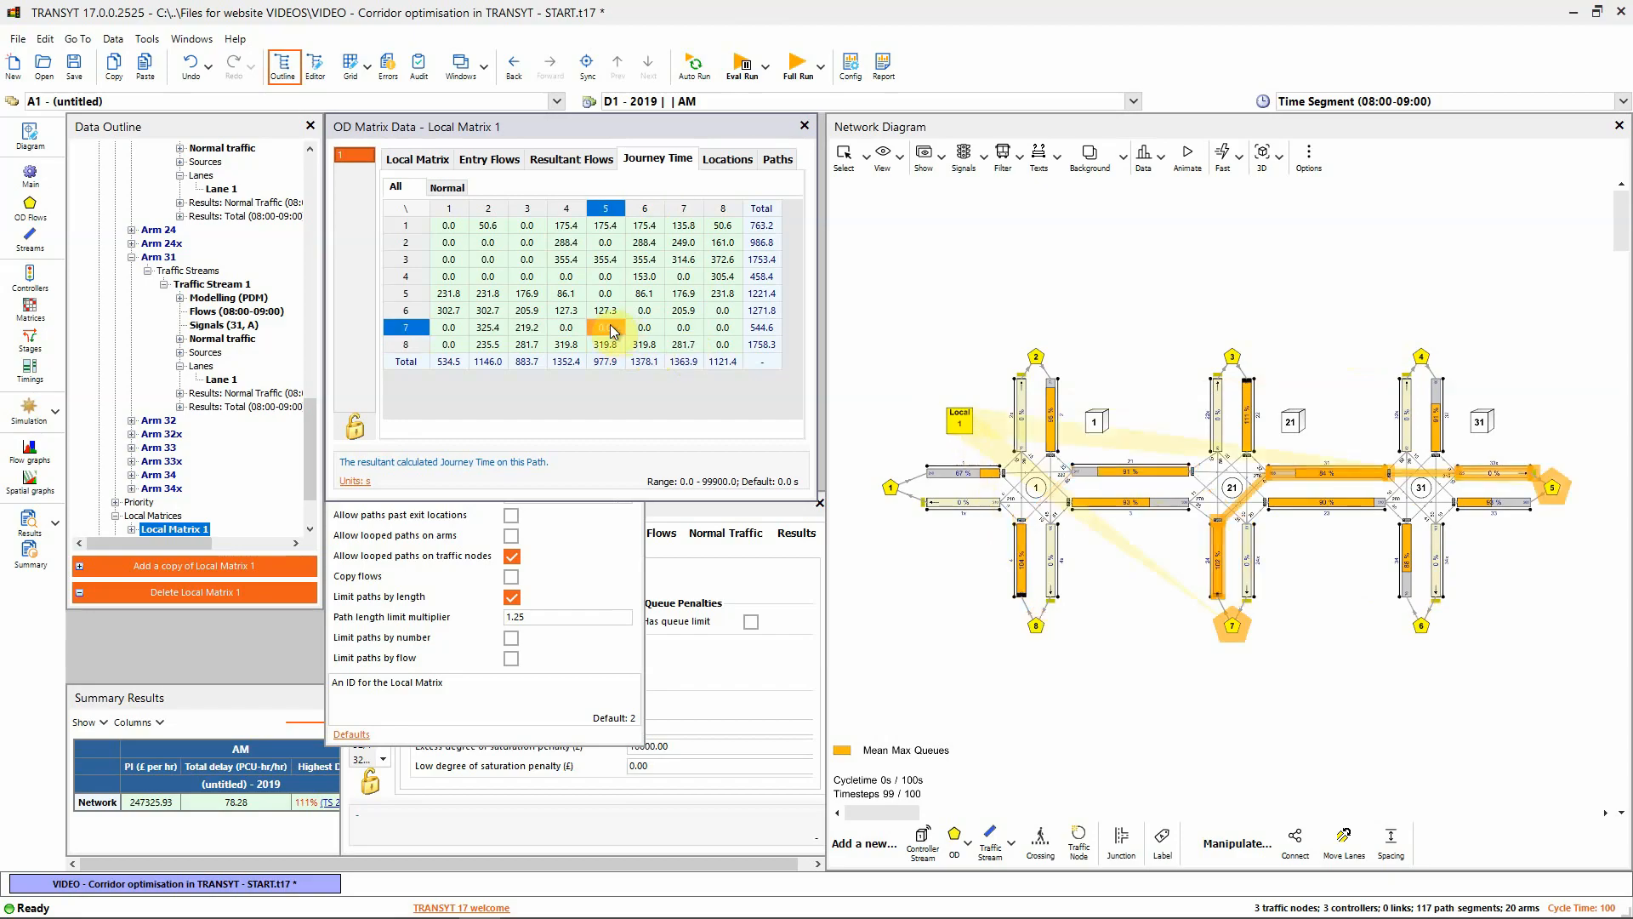
pyautogui.click(602, 312)
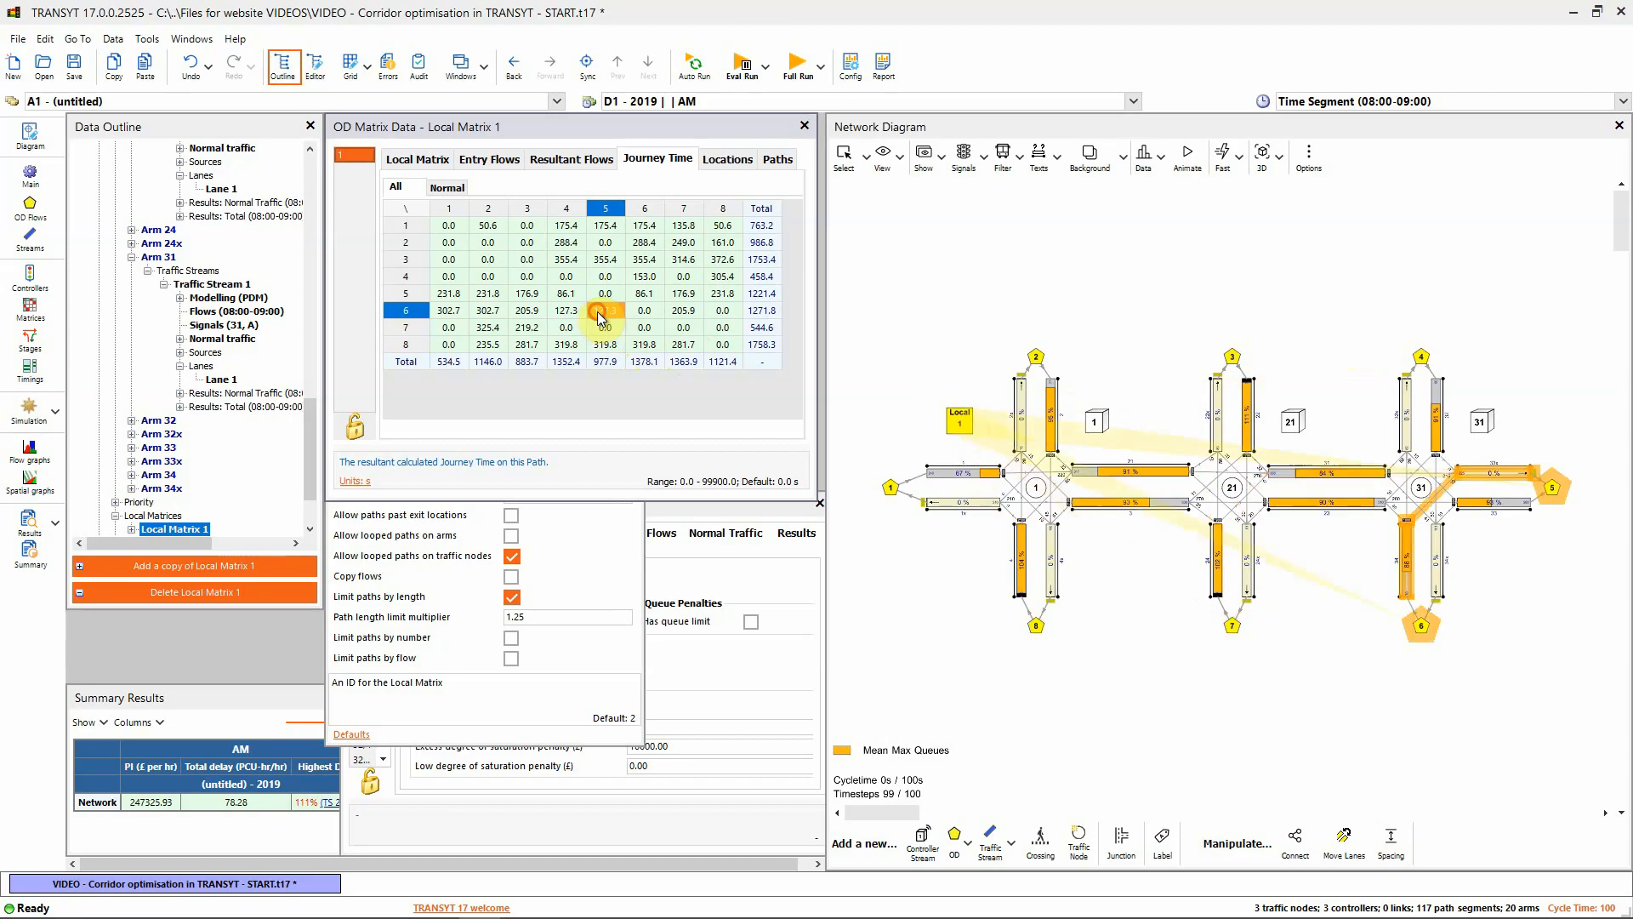